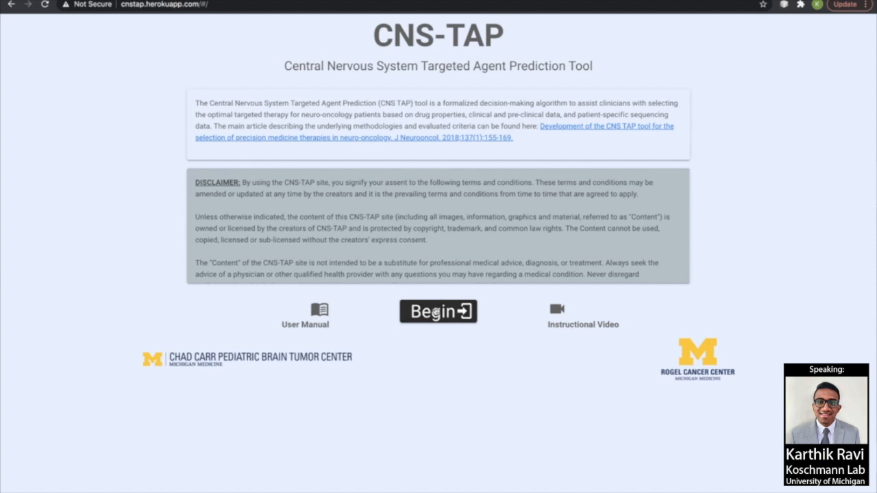
- Begin using the tool from the landing page and decline the website introduction
{"action": "left_click", "coordinate": [438, 312]}
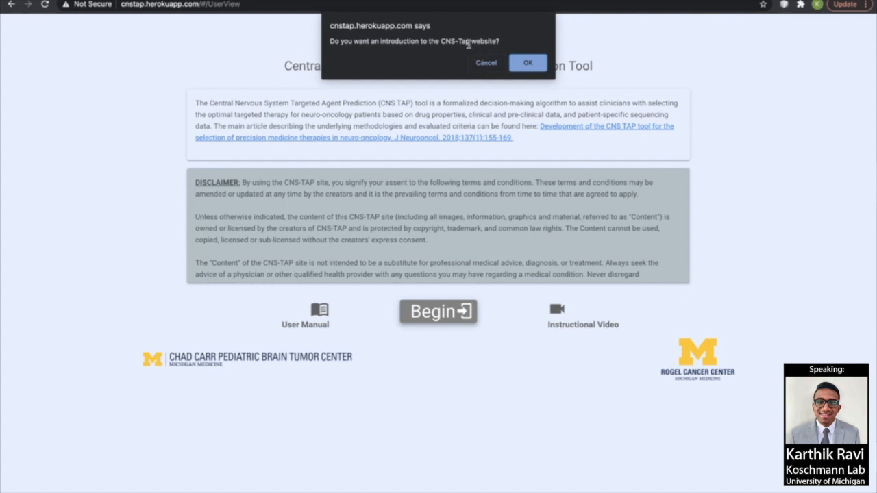
{"action": "left_click", "coordinate": [484, 64]}
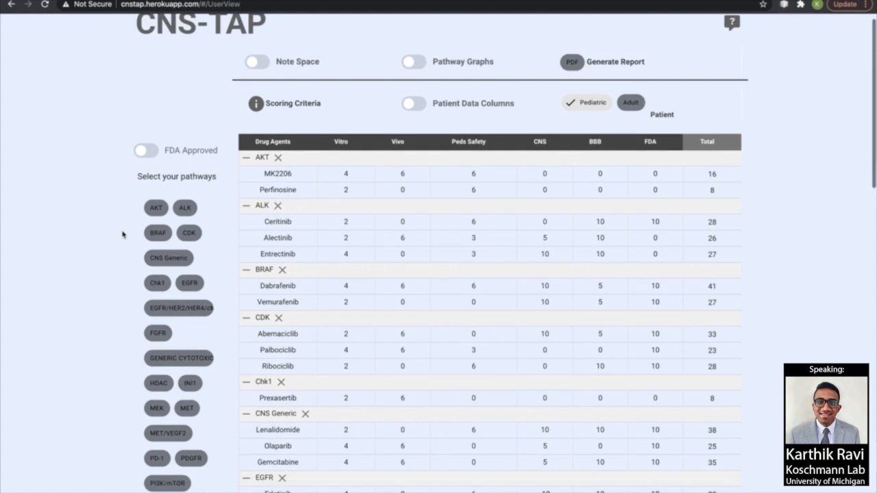
- Look over the list of selectable pathways that filter the drug agents table
{"action": "left_click_drag", "start_coordinate": [140, 187], "coordinate": [200, 187]}
{"action": "left_click", "coordinate": [129, 205]}
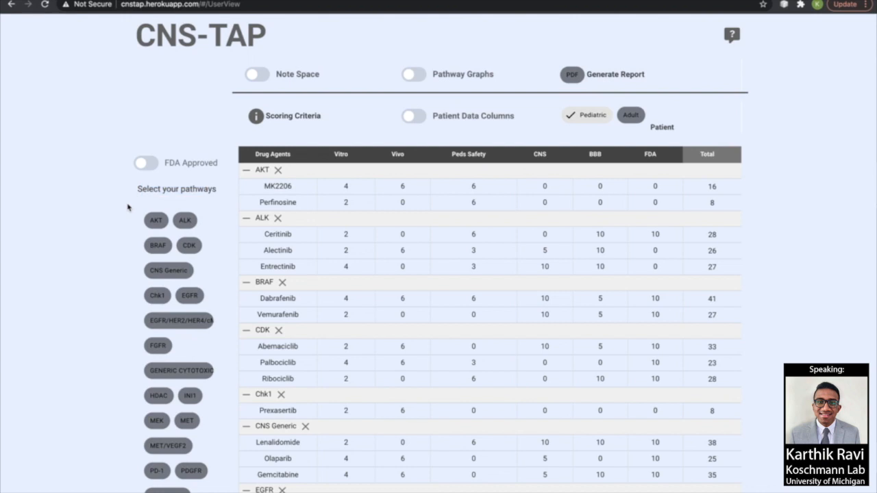
{"action": "scroll", "coordinate": [129, 205], "scroll_direction": "down", "scroll_amount": 1}
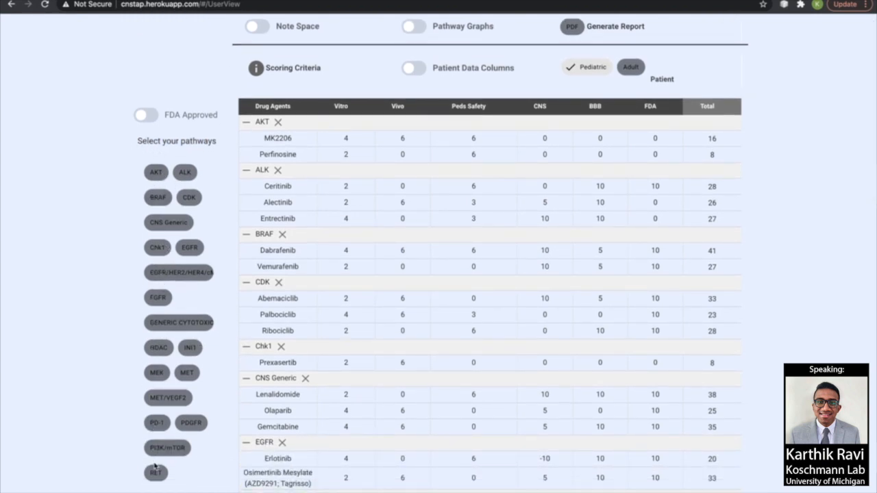
{"action": "scroll", "coordinate": [172, 483], "scroll_direction": "up", "scroll_amount": 1}
{"action": "scroll", "coordinate": [172, 483], "scroll_direction": "up", "scroll_amount": 1}
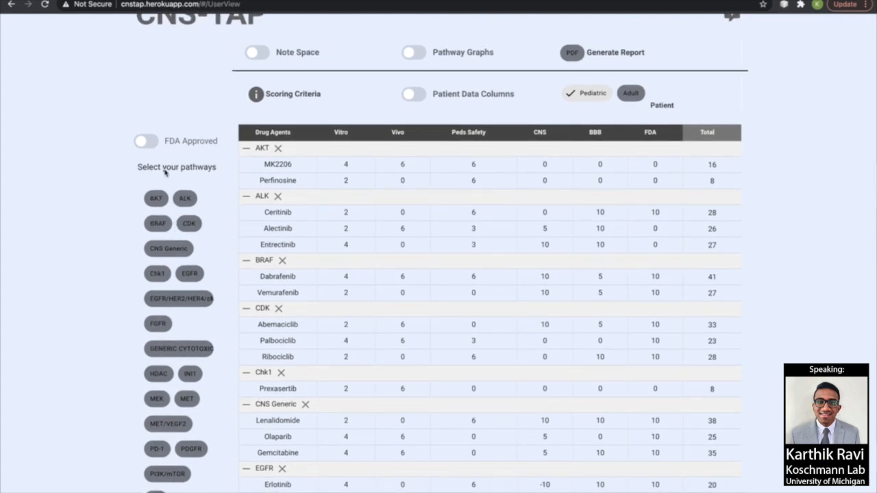
{"action": "left_click_drag", "start_coordinate": [137, 167], "coordinate": [195, 167]}
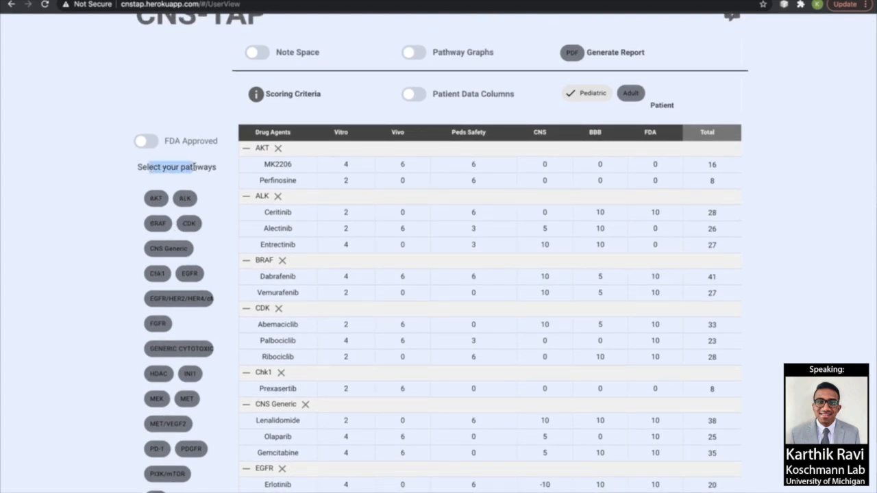
{"action": "left_click", "coordinate": [193, 167]}
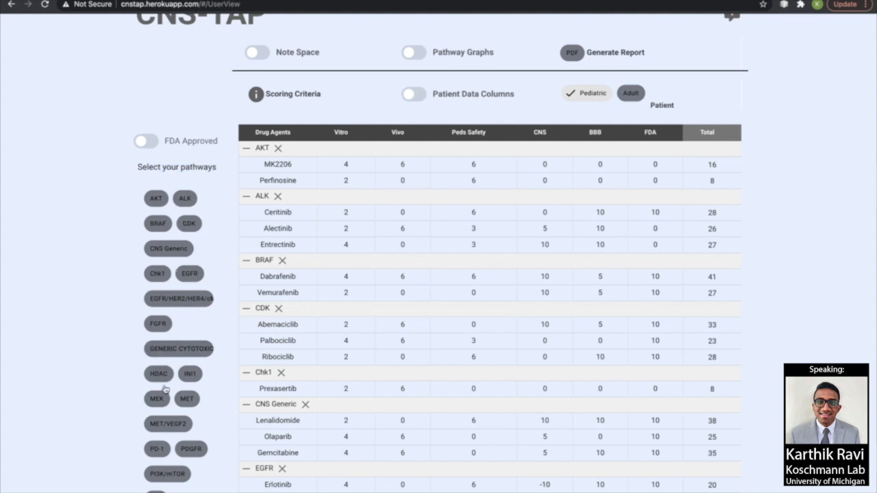
- Filter the drug agents table to the PD-1, GENERIC CYTOTOXIC and PDGFR pathways
{"action": "left_click", "coordinate": [157, 449]}
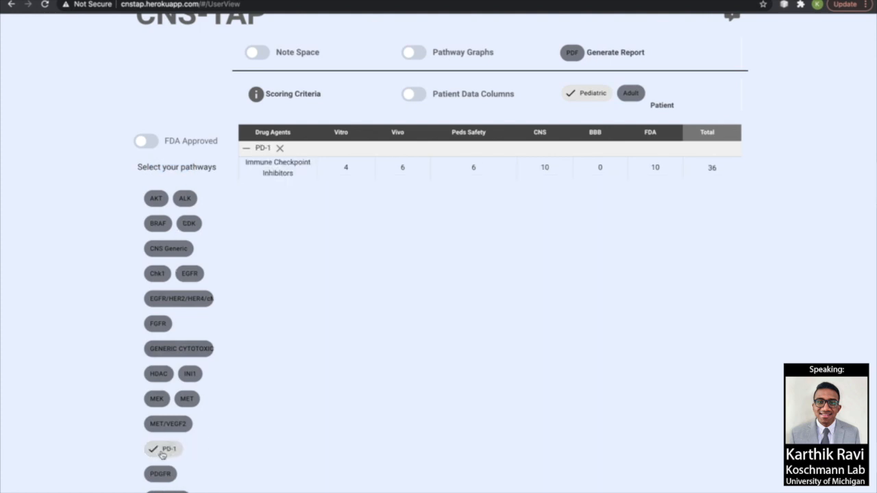
{"action": "scroll", "coordinate": [165, 449], "scroll_direction": "down", "scroll_amount": 1}
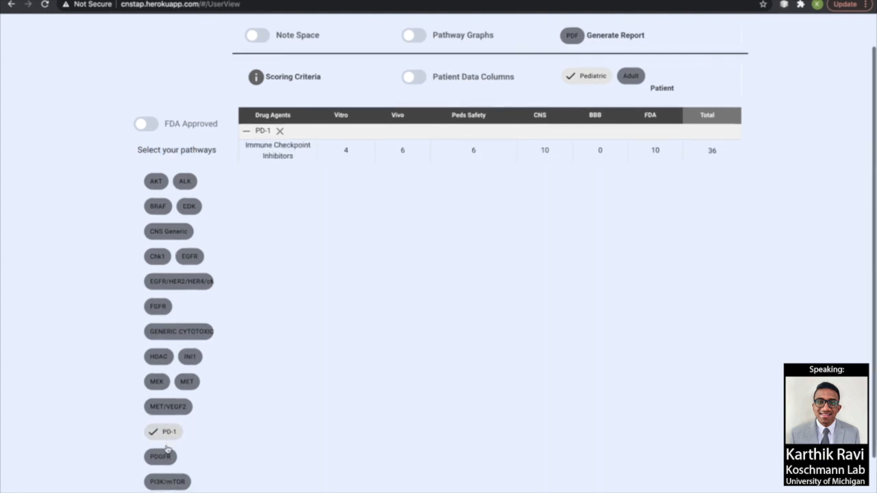
{"action": "left_click", "coordinate": [179, 333]}
{"action": "scroll", "coordinate": [178, 332], "scroll_direction": "down", "scroll_amount": 1}
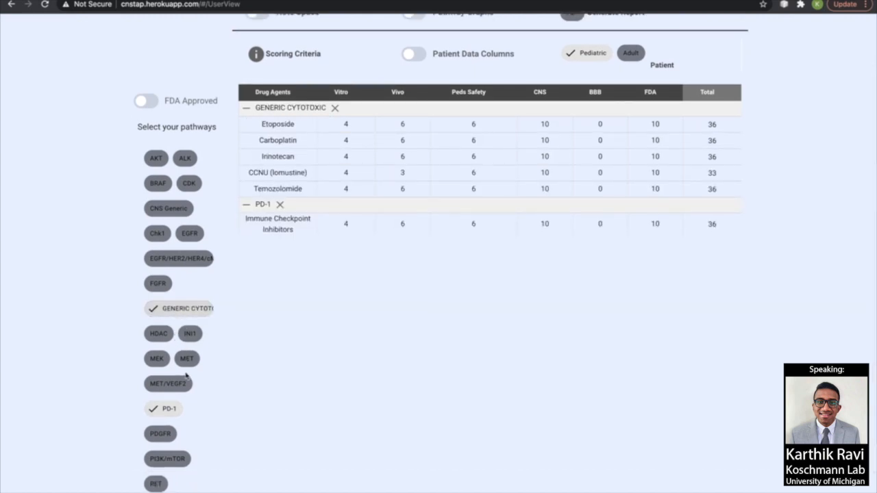
{"action": "left_click", "coordinate": [164, 433]}
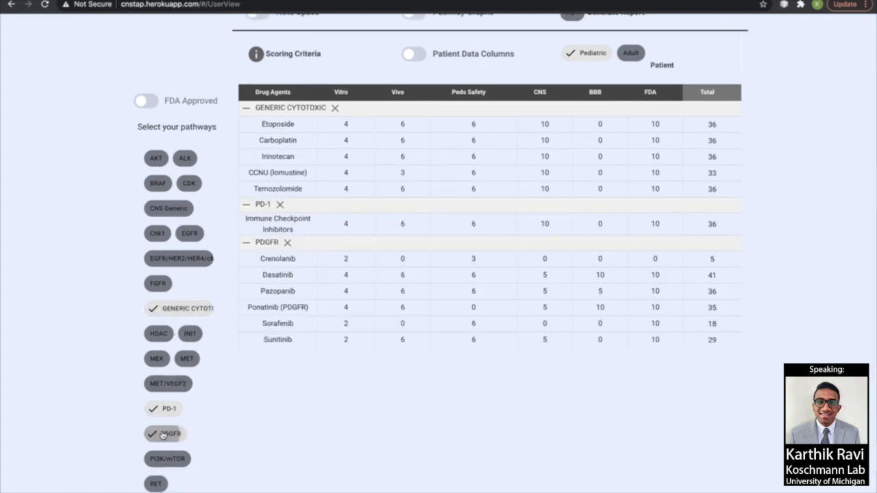
- Restrict the listed drug agents to FDA-approved ones
{"action": "scroll", "coordinate": [211, 370], "scroll_direction": "up", "scroll_amount": 3}
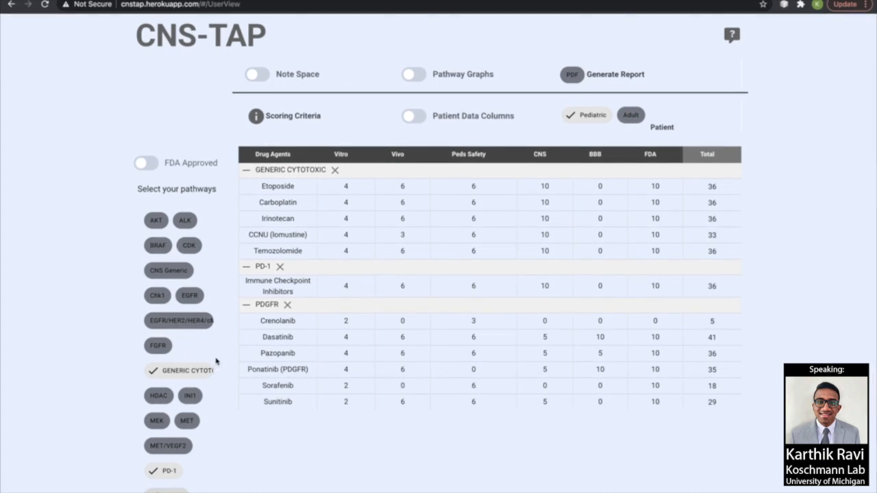
{"action": "left_click", "coordinate": [142, 162]}
{"action": "left_click", "coordinate": [145, 163]}
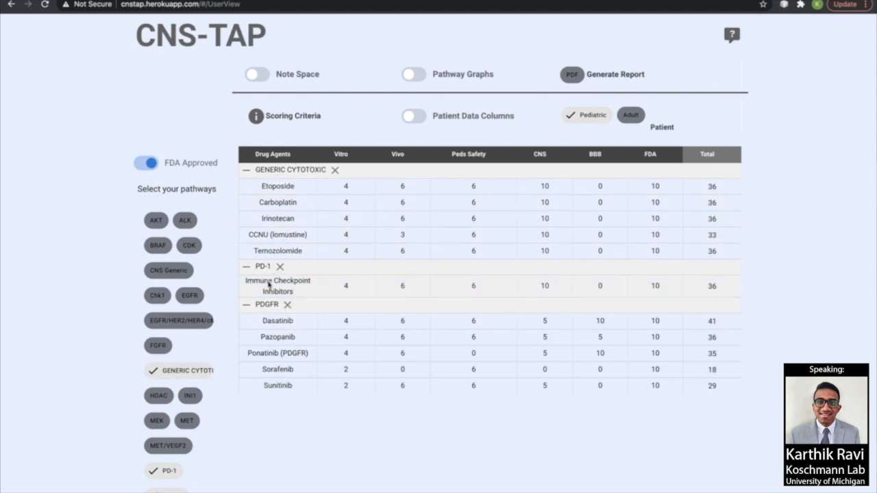
{"action": "scroll", "coordinate": [257, 288], "scroll_direction": "down", "scroll_amount": 1}
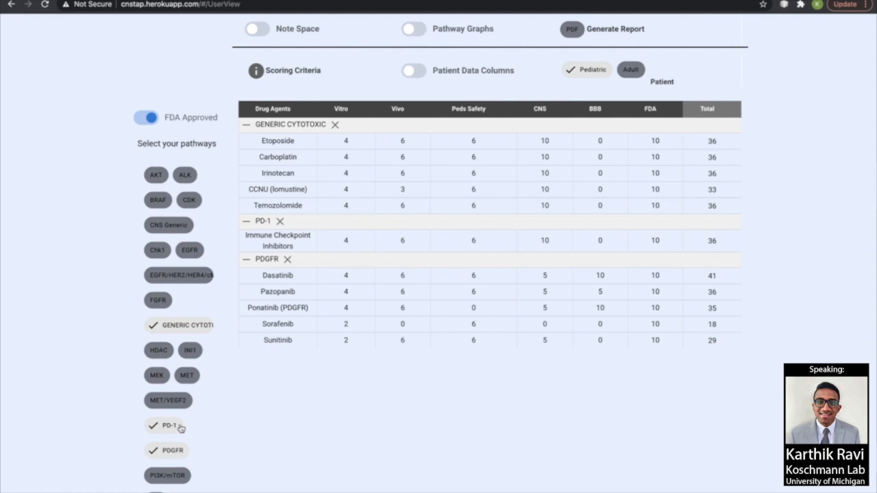
{"action": "scroll", "coordinate": [266, 479], "scroll_direction": "up", "scroll_amount": 1}
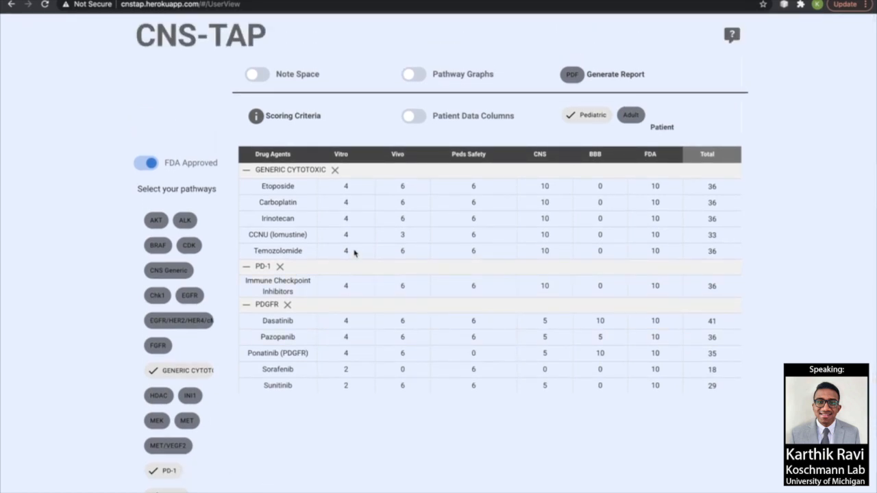
- Review the scoring columns and the full scoring criteria, including each category's point descriptions and weight, and close the algorithm description
{"action": "mouse_move", "coordinate": [348, 158]}
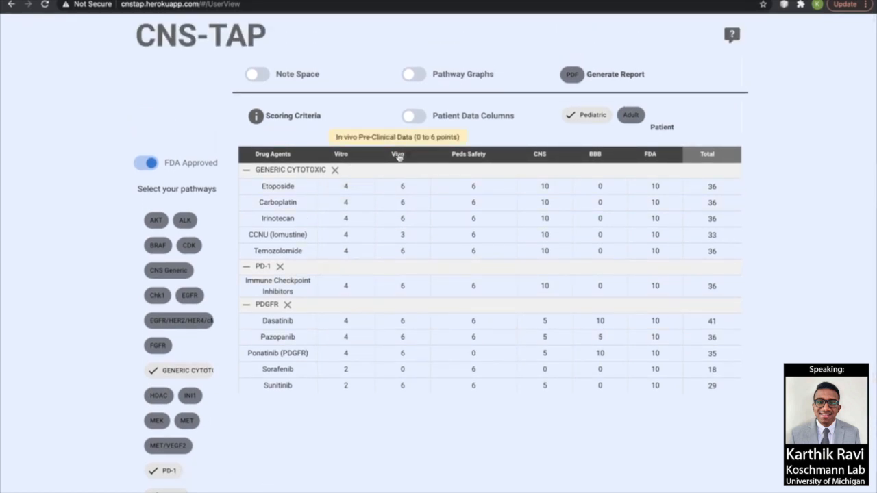
{"action": "mouse_move", "coordinate": [461, 157]}
{"action": "mouse_move", "coordinate": [540, 156]}
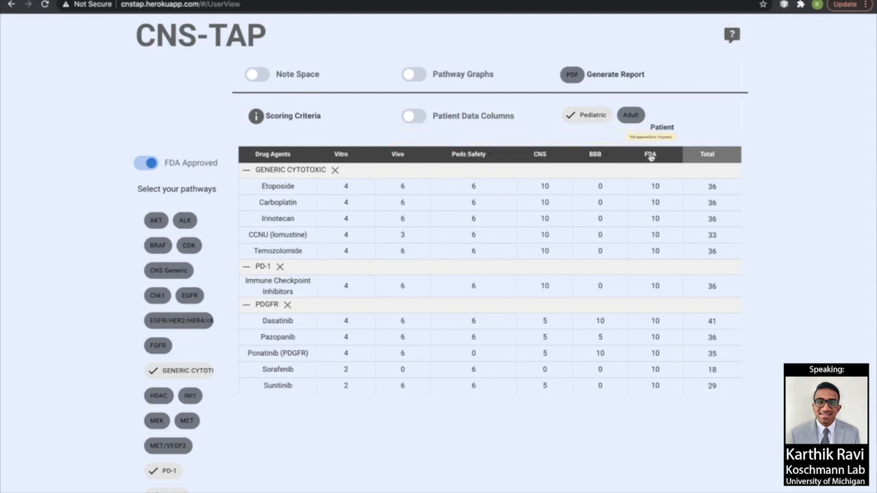
{"action": "left_click", "coordinate": [255, 117]}
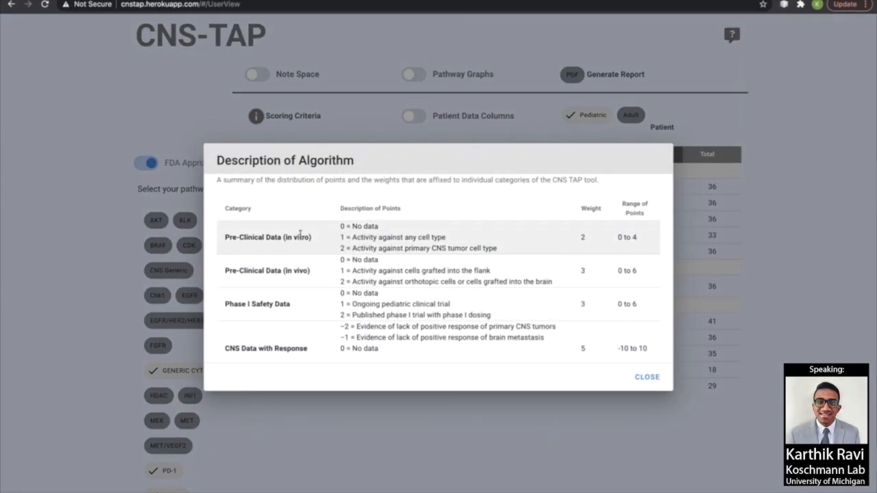
{"action": "left_click_drag", "start_coordinate": [228, 237], "coordinate": [298, 239]}
{"action": "left_click", "coordinate": [301, 239]}
{"action": "left_click_drag", "start_coordinate": [340, 226], "coordinate": [341, 245]}
{"action": "left_click_drag", "start_coordinate": [581, 236], "coordinate": [593, 238]}
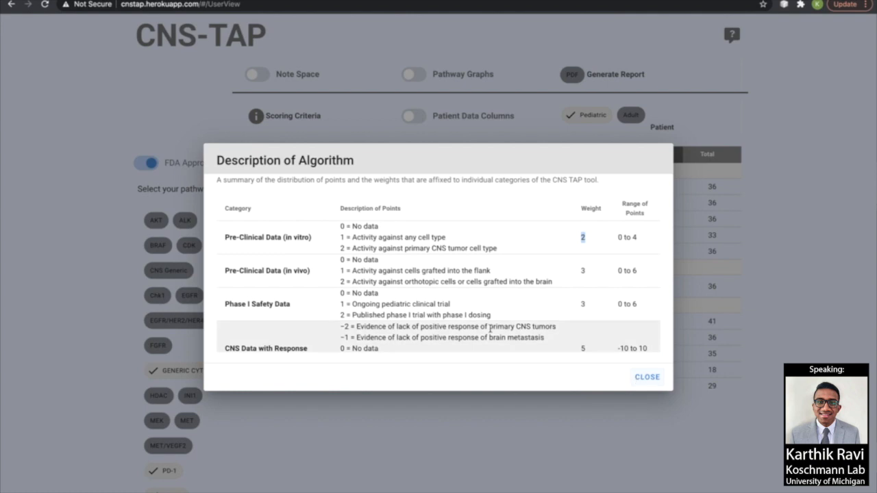
{"action": "scroll", "coordinate": [480, 315], "scroll_direction": "down", "scroll_amount": 1}
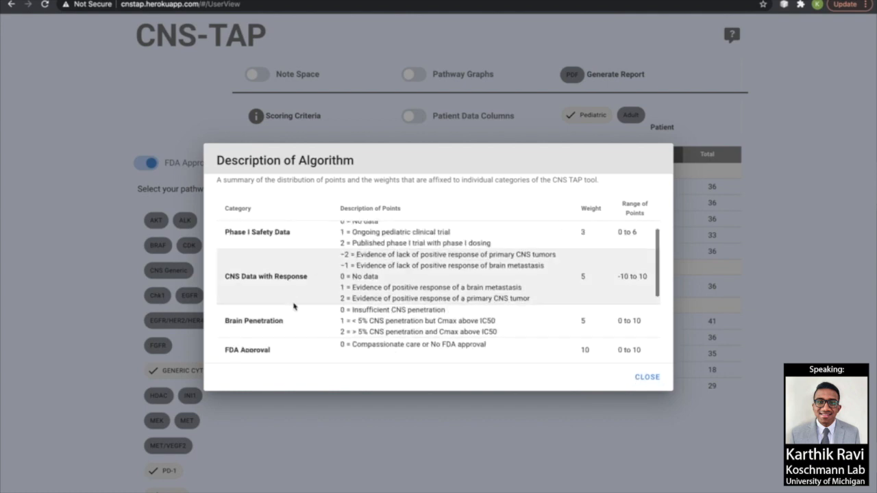
{"action": "scroll", "coordinate": [295, 306], "scroll_direction": "down", "scroll_amount": 1}
{"action": "scroll", "coordinate": [333, 267], "scroll_direction": "down", "scroll_amount": 1}
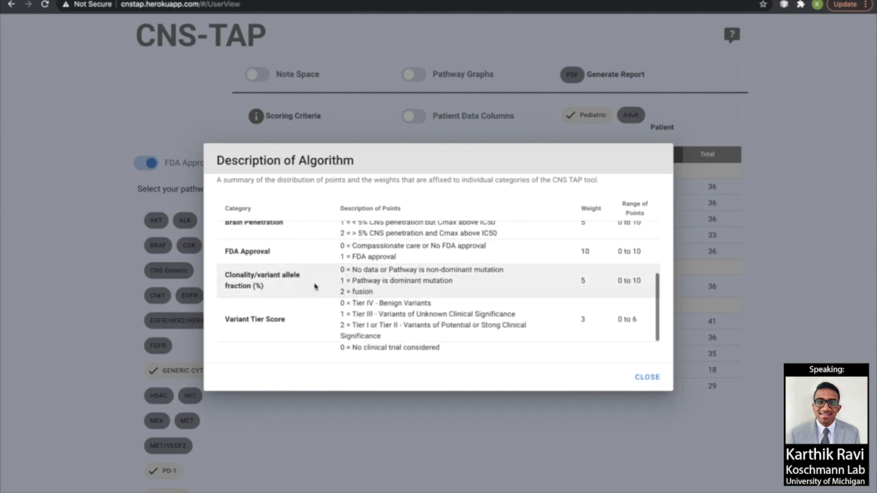
{"action": "scroll", "coordinate": [335, 312], "scroll_direction": "down", "scroll_amount": 1}
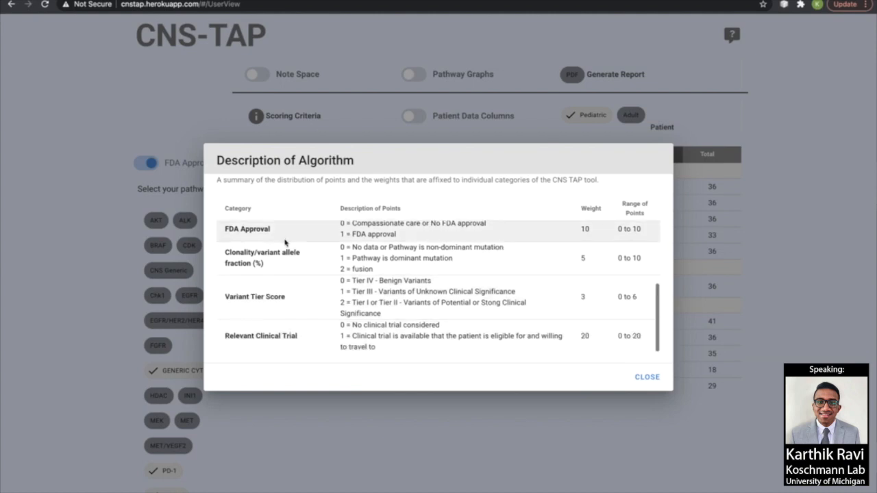
{"action": "left_click", "coordinate": [650, 379]}
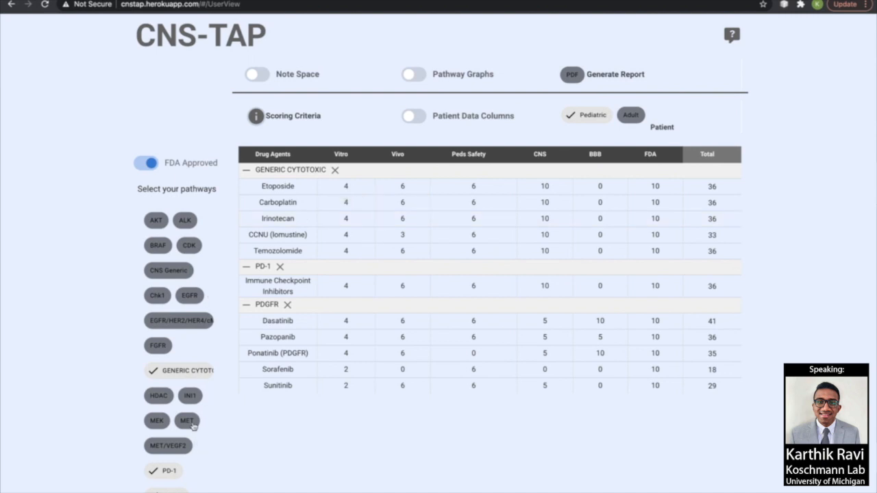
- Show the patient data columns in the drug agents table
{"action": "scroll", "coordinate": [193, 454], "scroll_direction": "down", "scroll_amount": 1}
{"action": "scroll", "coordinate": [193, 455], "scroll_direction": "up", "scroll_amount": 1}
{"action": "left_click", "coordinate": [413, 116]}
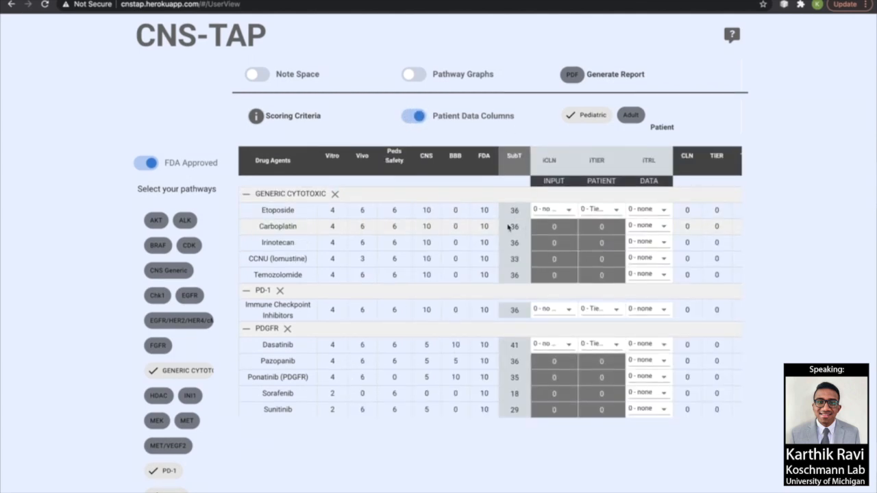
{"action": "left_click", "coordinate": [414, 116]}
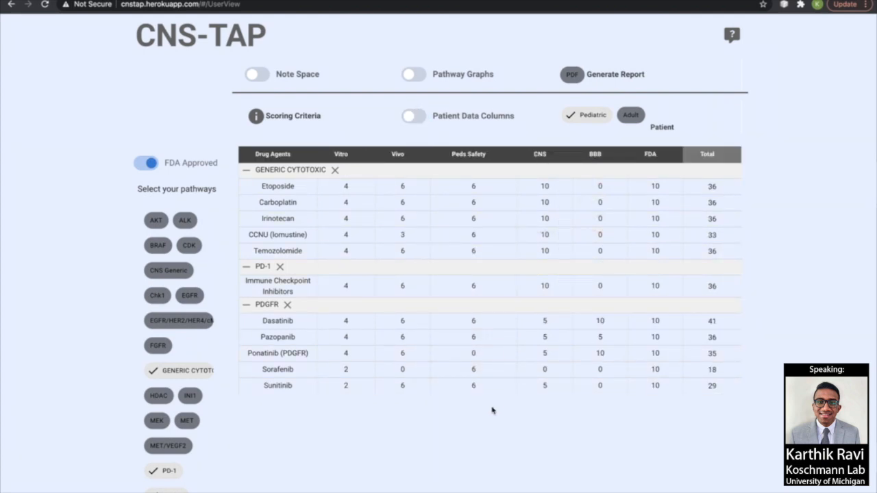
{"action": "left_click", "coordinate": [413, 118]}
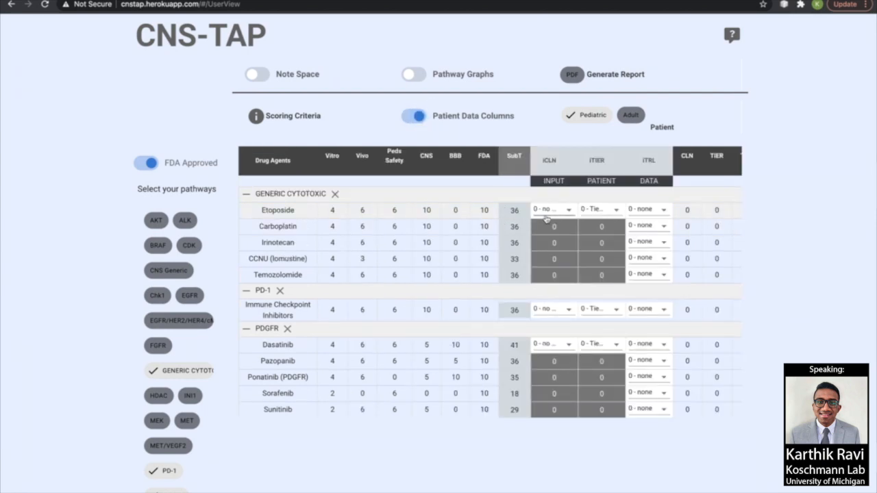
- Set the patient's clonality input (iCLN) for the PDGFR pathway to 1 - dominant
{"action": "scroll", "coordinate": [578, 228], "scroll_direction": "right", "scroll_amount": 2}
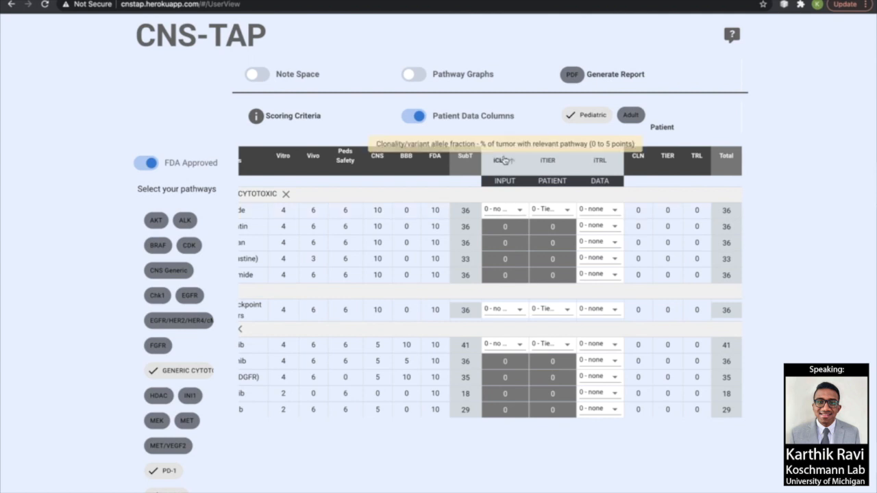
{"action": "scroll", "coordinate": [507, 218], "scroll_direction": "left", "scroll_amount": 2}
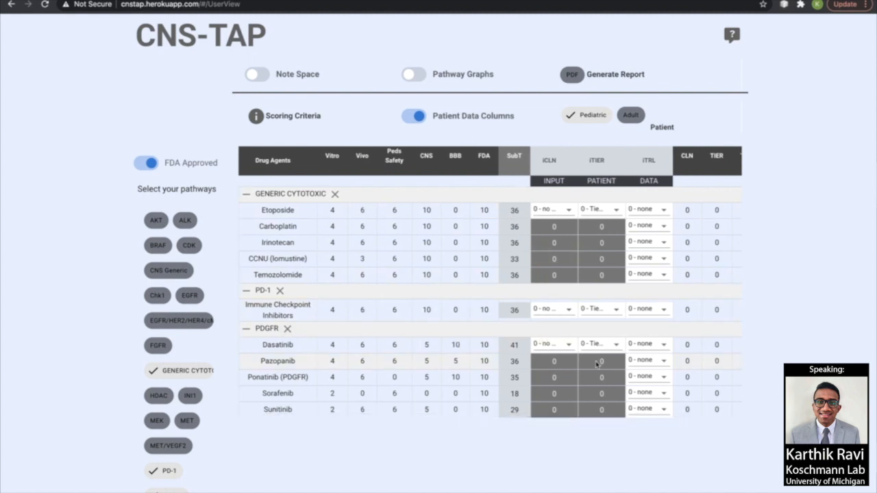
{"action": "left_click", "coordinate": [556, 346]}
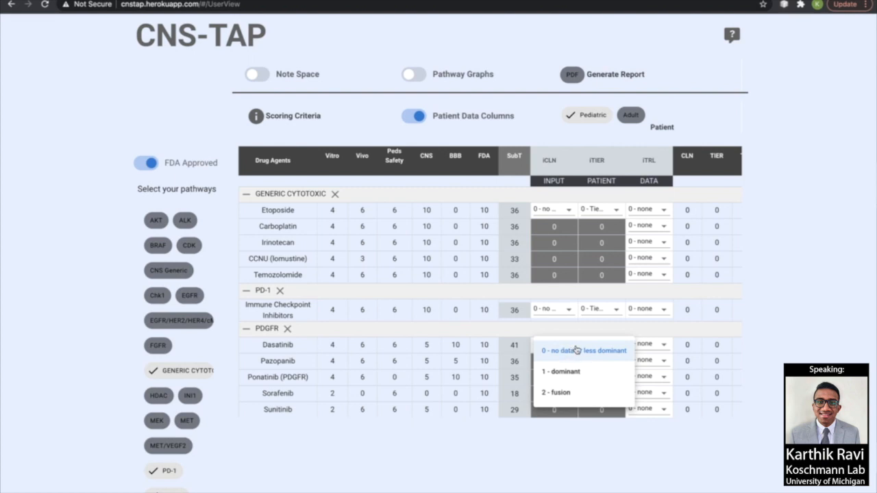
{"action": "left_click", "coordinate": [552, 350]}
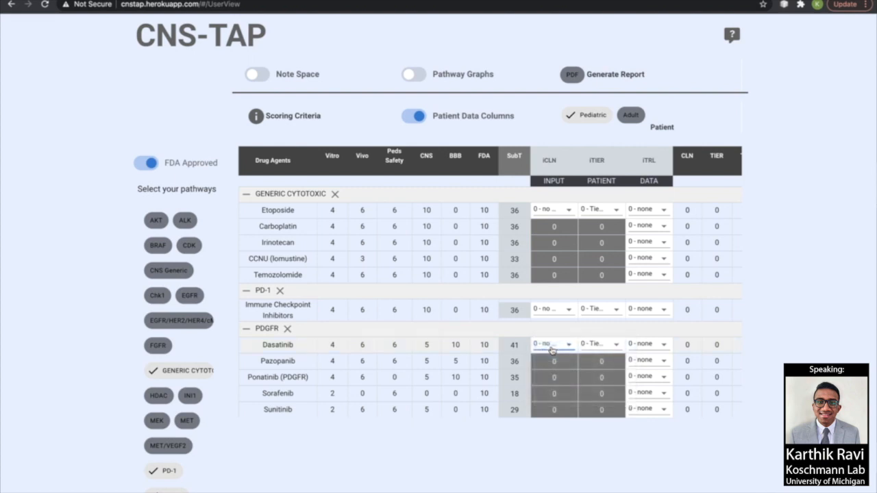
{"action": "left_click", "coordinate": [552, 347]}
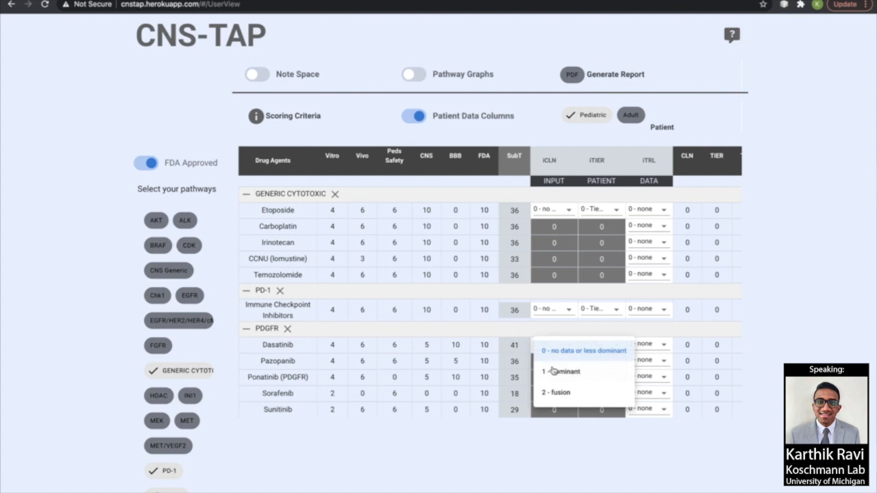
{"action": "left_click", "coordinate": [552, 370]}
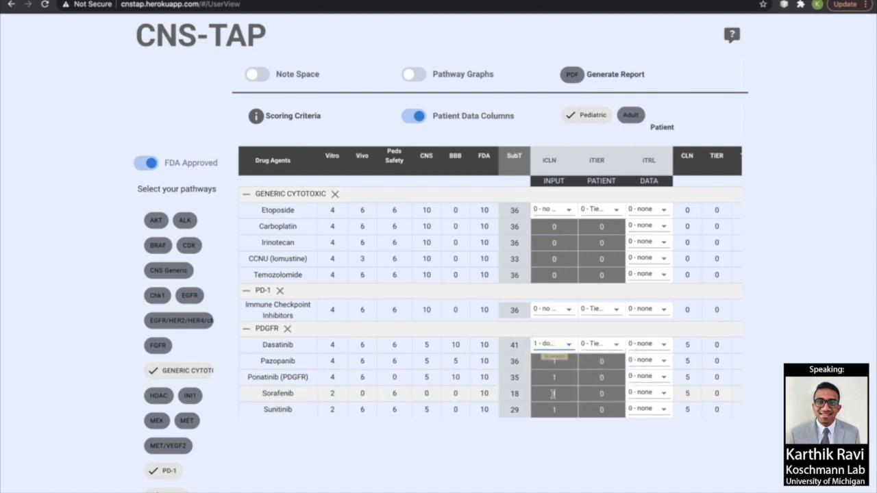
- Check the iTIER options and read the Variant Tier Score point descriptions in the scoring criteria, and close the algorithm description
{"action": "mouse_move", "coordinate": [596, 162]}
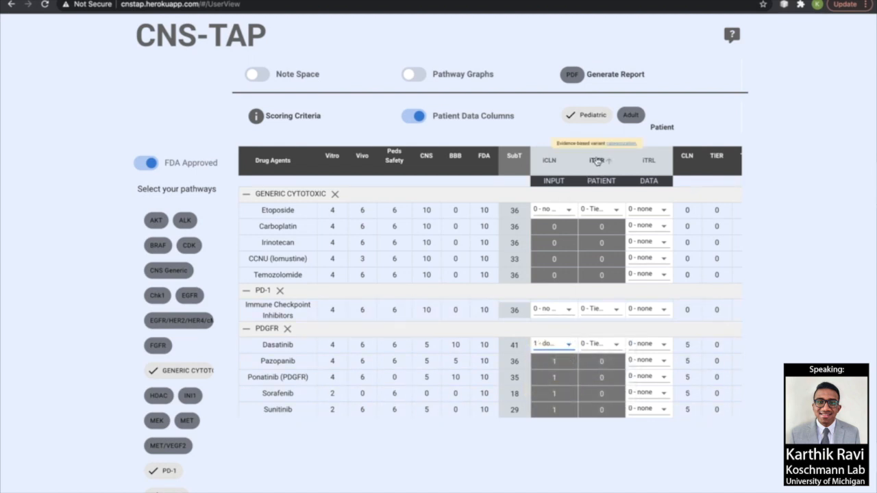
{"action": "left_click", "coordinate": [599, 210]}
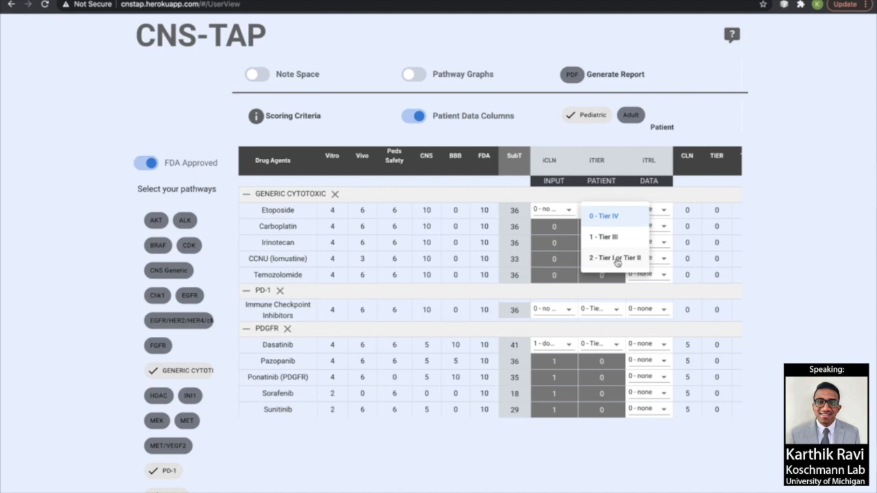
{"action": "left_click", "coordinate": [256, 117]}
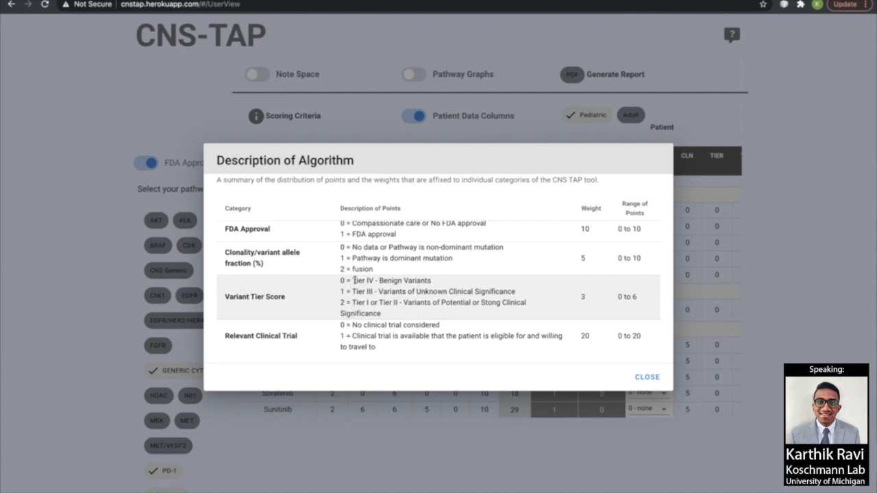
{"action": "left_click_drag", "start_coordinate": [357, 301], "coordinate": [414, 313]}
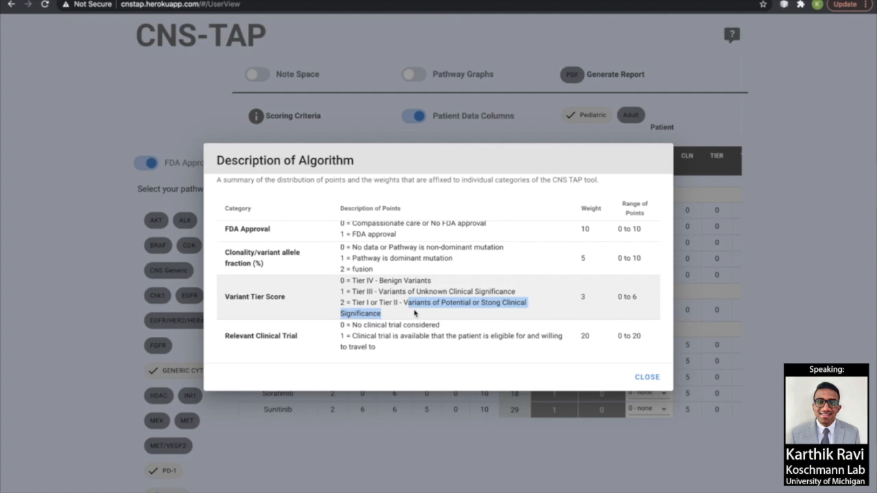
{"action": "left_click_drag", "start_coordinate": [357, 280], "coordinate": [357, 292]}
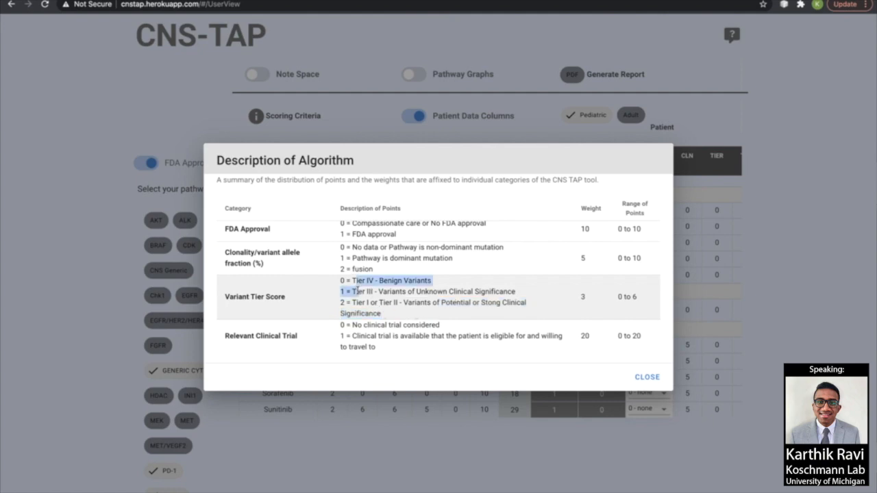
{"action": "left_click", "coordinate": [641, 377]}
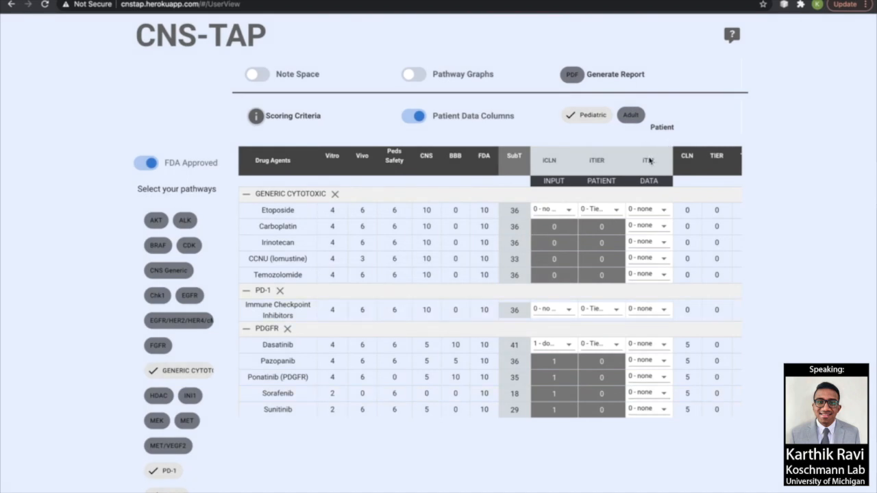
- Set the patient's relevant clinical trial input (iTRL) for Etoposide to 1 - yes
{"action": "mouse_move", "coordinate": [649, 163]}
{"action": "left_click", "coordinate": [641, 213]}
{"action": "left_click", "coordinate": [645, 238]}
{"action": "scroll", "coordinate": [562, 293], "scroll_direction": "right", "scroll_amount": 2}
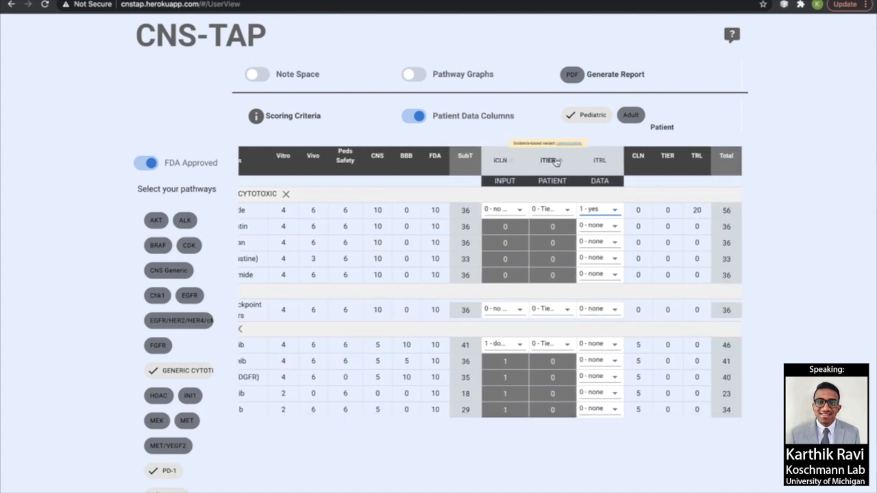
{"action": "mouse_move", "coordinate": [600, 162]}
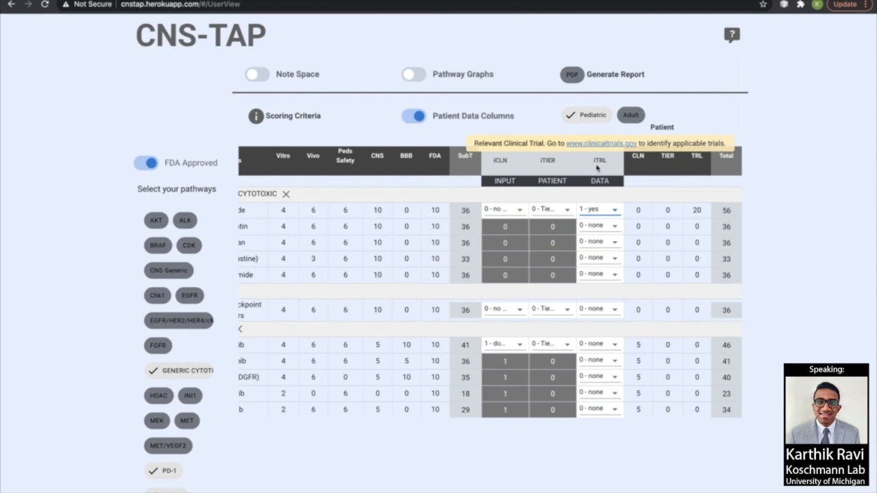
{"action": "mouse_move", "coordinate": [552, 162]}
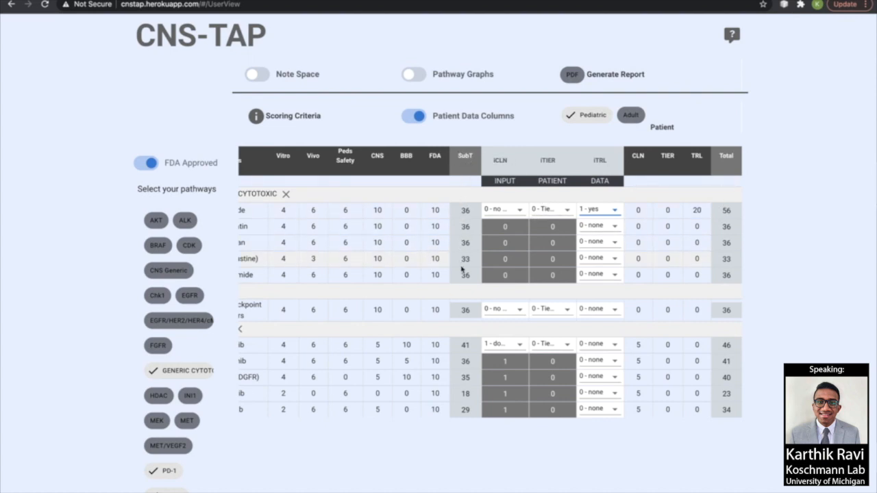
- Show the pathway graphs for the selected pathways
{"action": "scroll", "coordinate": [463, 297], "scroll_direction": "left", "scroll_amount": 3}
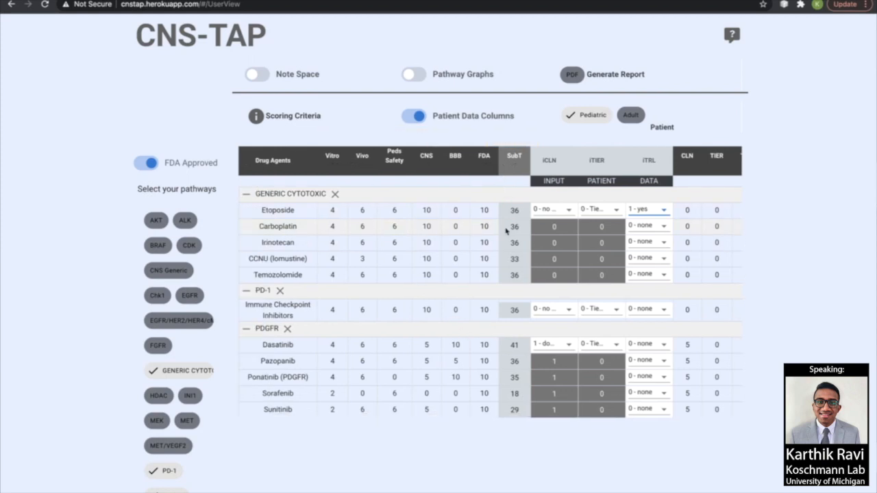
{"action": "scroll", "coordinate": [517, 378], "scroll_direction": "right", "scroll_amount": 2}
{"action": "scroll", "coordinate": [517, 378], "scroll_direction": "down", "scroll_amount": 1}
{"action": "scroll", "coordinate": [517, 378], "scroll_direction": "up", "scroll_amount": 1}
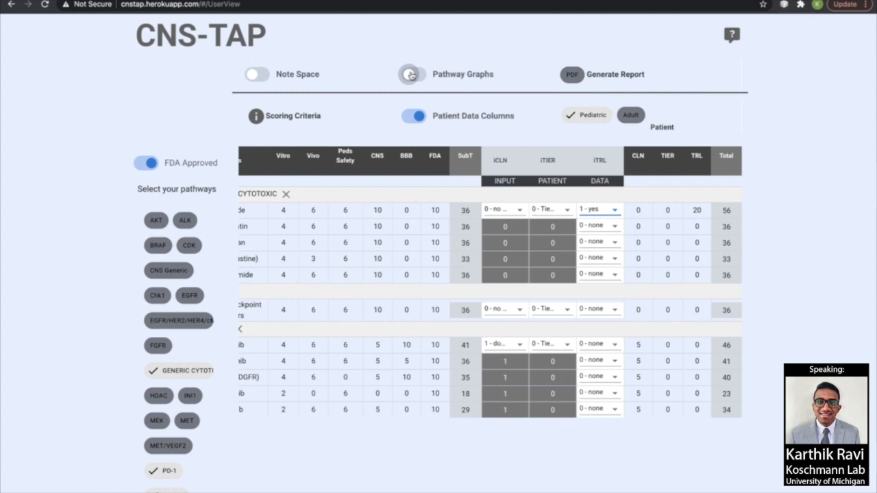
{"action": "left_click", "coordinate": [411, 75]}
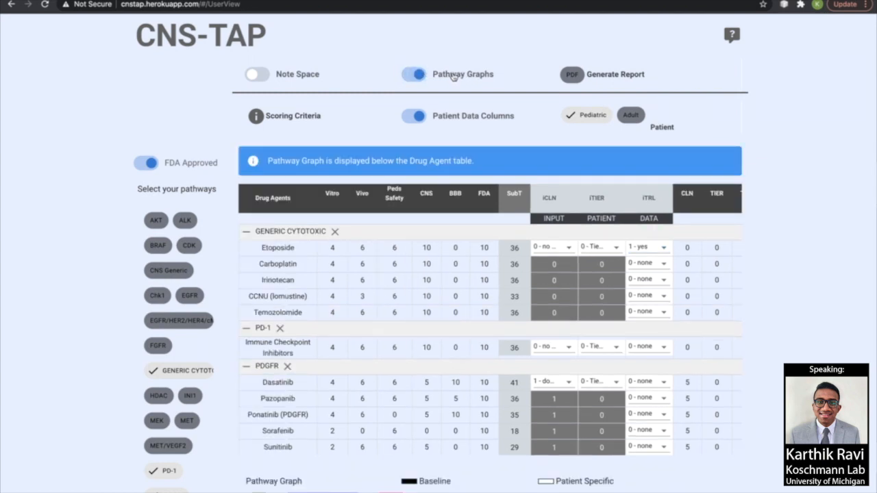
- Examine the pathway graph's baseline and patient-specific CNS-TAP scores for the PD-1, generic cytotoxic and PDGFR agents
{"action": "scroll", "coordinate": [449, 85], "scroll_direction": "down", "scroll_amount": 5}
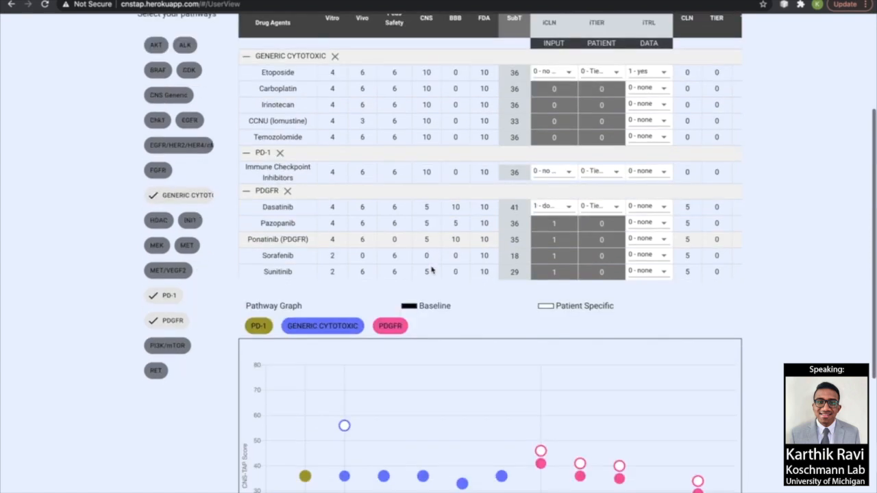
{"action": "scroll", "coordinate": [432, 270], "scroll_direction": "down", "scroll_amount": 3}
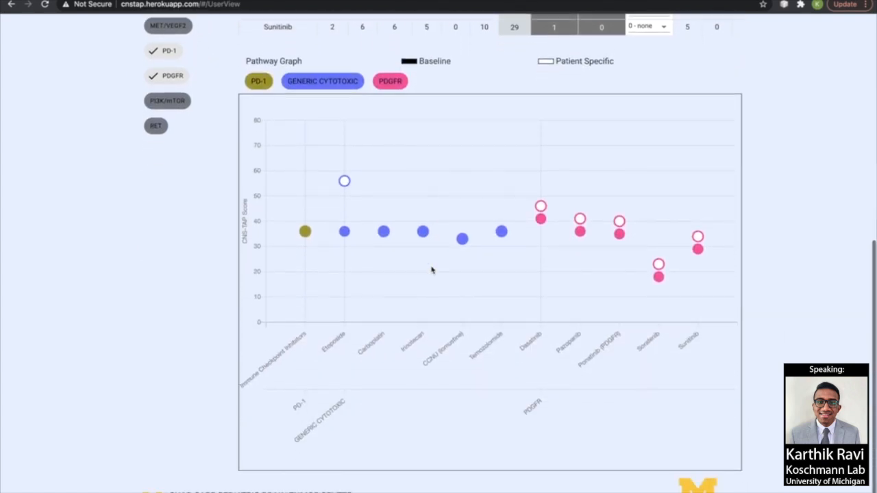
{"action": "scroll", "coordinate": [486, 257], "scroll_direction": "up", "scroll_amount": 2}
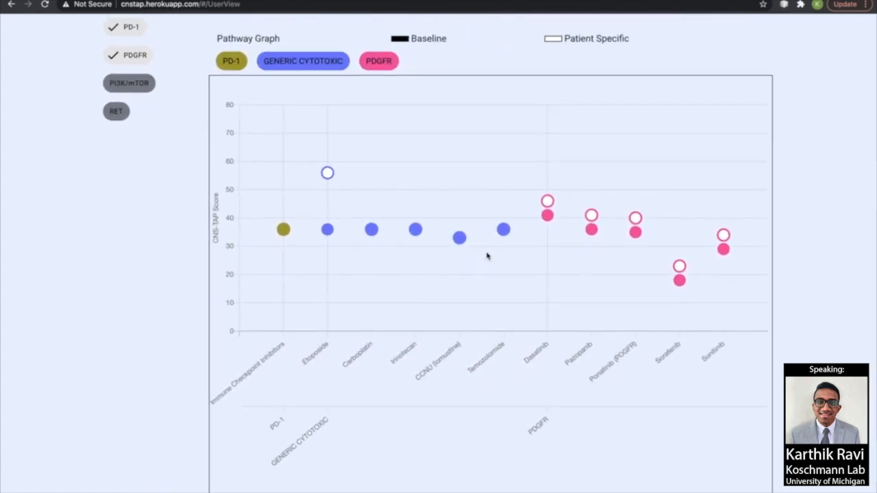
{"action": "scroll", "coordinate": [471, 292], "scroll_direction": "up", "scroll_amount": 1}
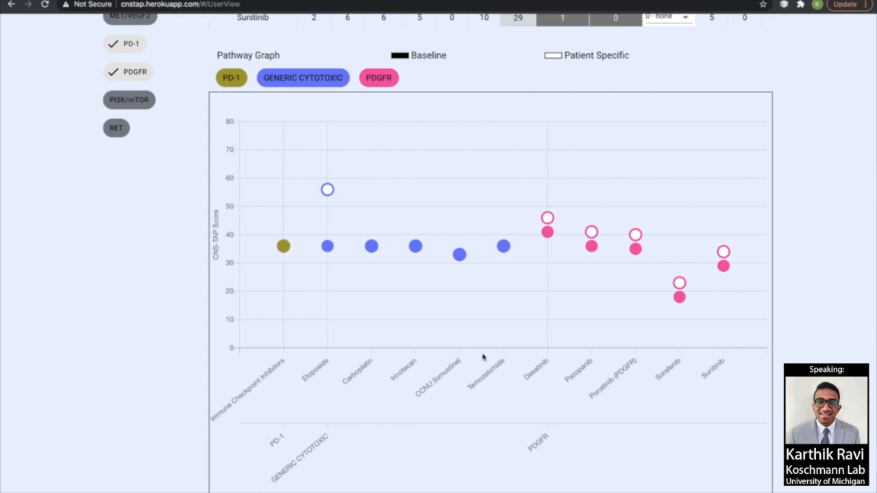
{"action": "scroll", "coordinate": [483, 357], "scroll_direction": "up", "scroll_amount": 5}
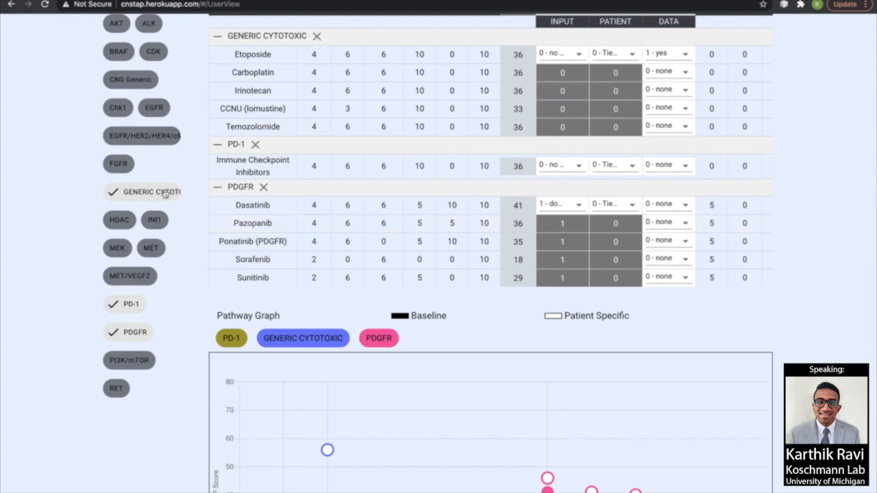
{"action": "scroll", "coordinate": [197, 361], "scroll_direction": "down", "scroll_amount": 4}
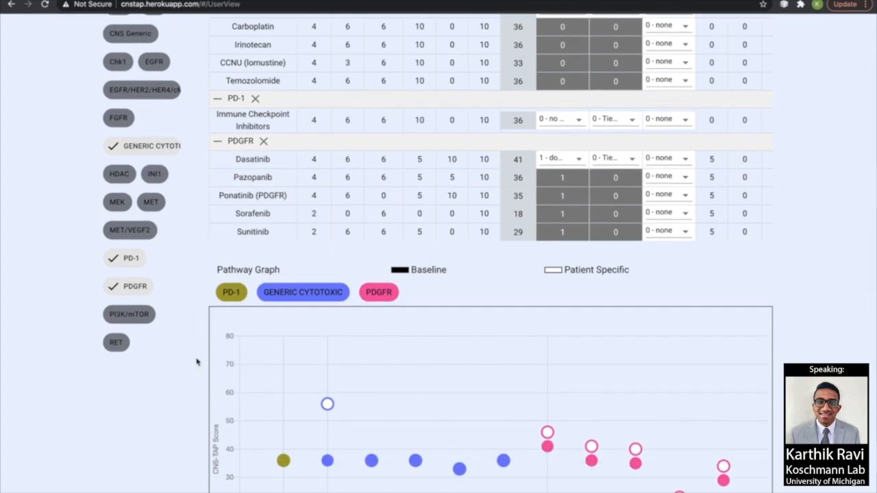
{"action": "scroll", "coordinate": [197, 362], "scroll_direction": "down", "scroll_amount": 1}
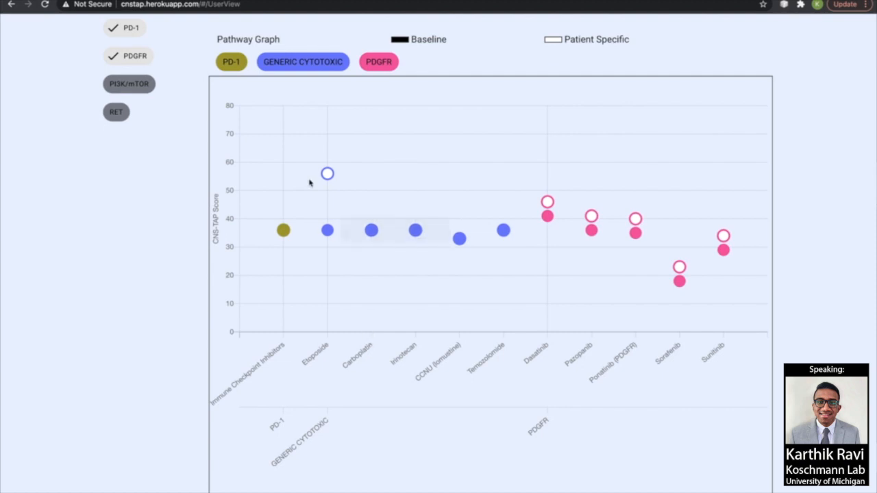
{"action": "scroll", "coordinate": [306, 239], "scroll_direction": "up", "scroll_amount": 1}
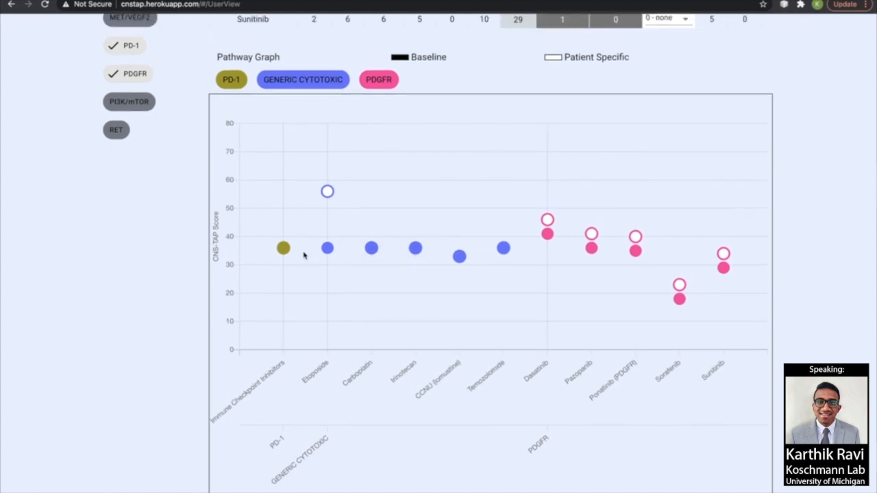
{"action": "scroll", "coordinate": [301, 269], "scroll_direction": "up", "scroll_amount": 1}
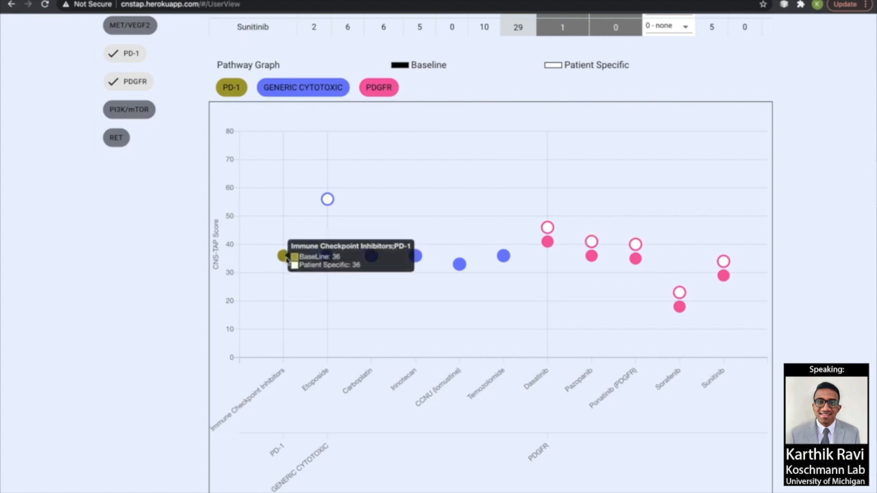
{"action": "mouse_move", "coordinate": [328, 204]}
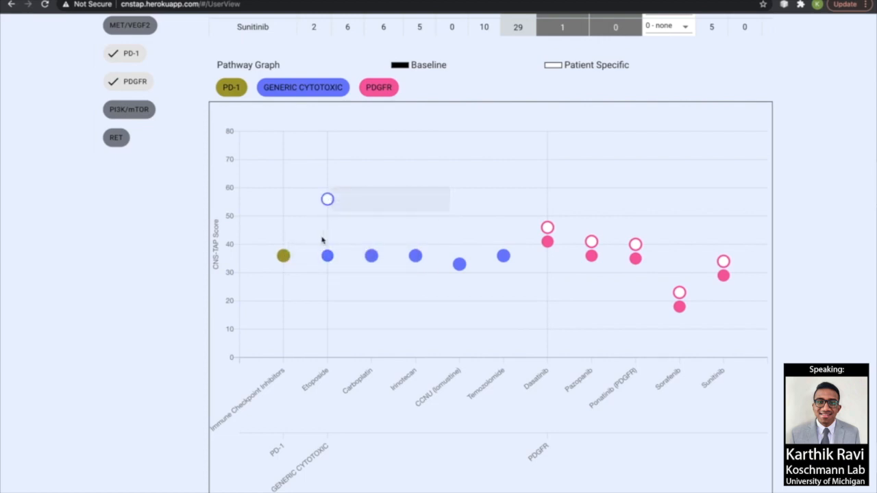
- Compare the Total column in the drug agents table with Etoposide's baseline and patient-specific points in the graph
{"action": "scroll", "coordinate": [296, 268], "scroll_direction": "up", "scroll_amount": 1}
{"action": "scroll", "coordinate": [296, 267], "scroll_direction": "up", "scroll_amount": 6}
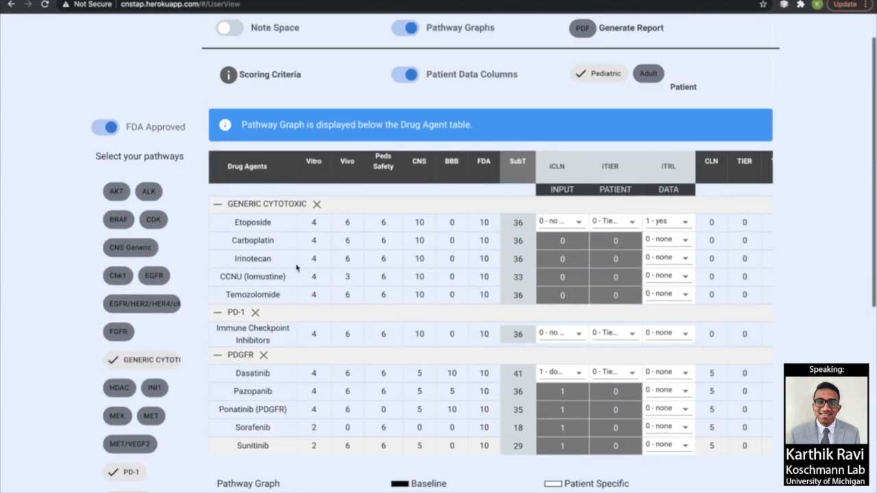
{"action": "scroll", "coordinate": [404, 274], "scroll_direction": "right", "scroll_amount": 2}
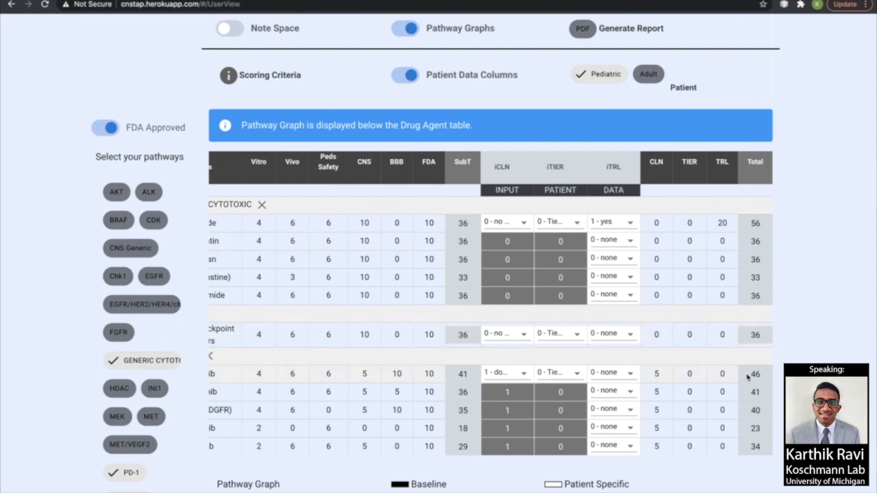
{"action": "scroll", "coordinate": [748, 377], "scroll_direction": "down", "scroll_amount": 3}
{"action": "scroll", "coordinate": [747, 381], "scroll_direction": "down", "scroll_amount": 4}
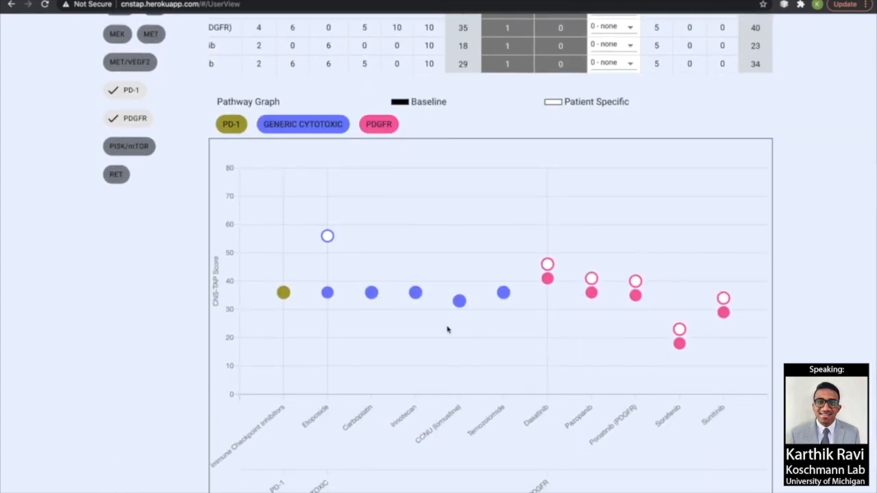
{"action": "mouse_move", "coordinate": [332, 237]}
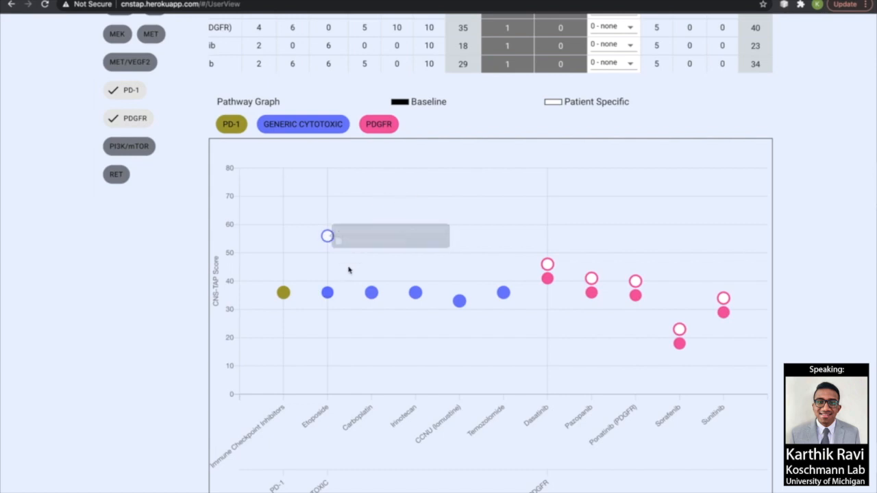
{"action": "mouse_move", "coordinate": [331, 297]}
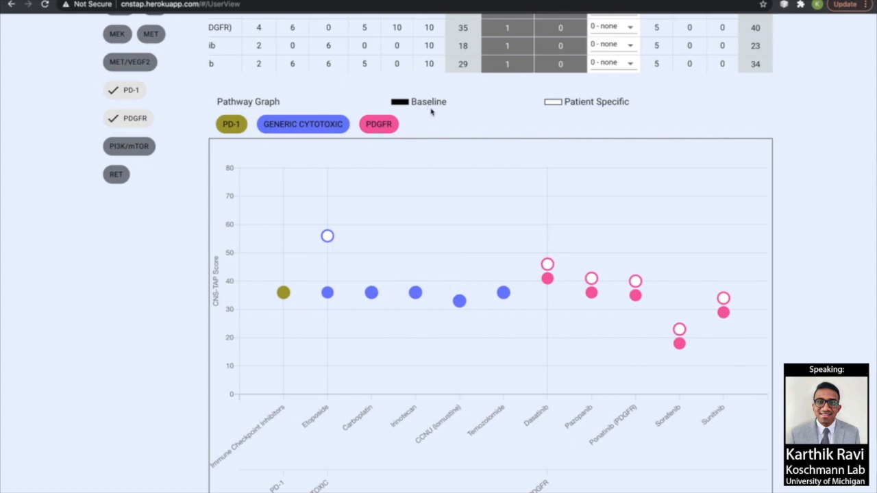
- Open the note space above the drug agents table
{"action": "scroll", "coordinate": [408, 272], "scroll_direction": "up", "scroll_amount": 3}
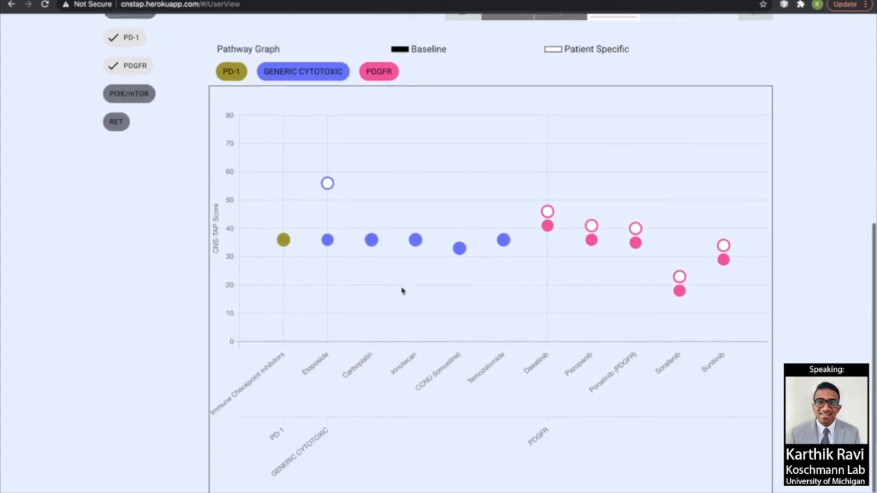
{"action": "scroll", "coordinate": [401, 291], "scroll_direction": "up", "scroll_amount": 3}
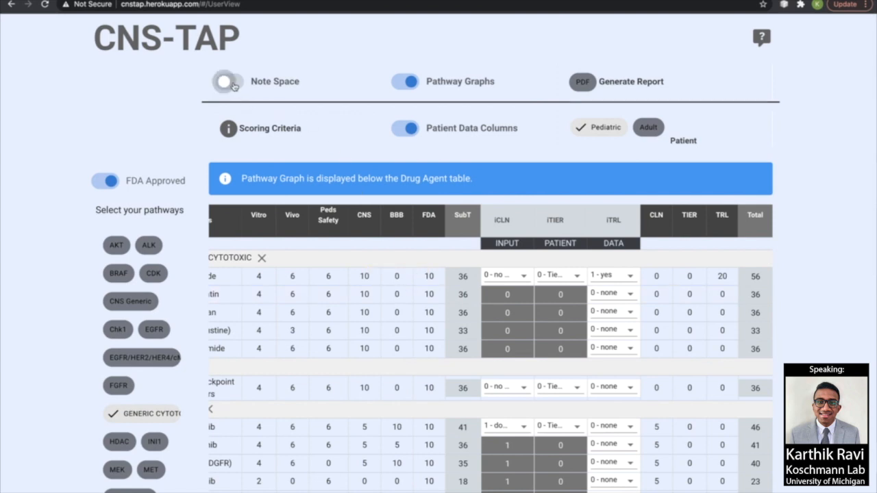
{"action": "left_click", "coordinate": [226, 81]}
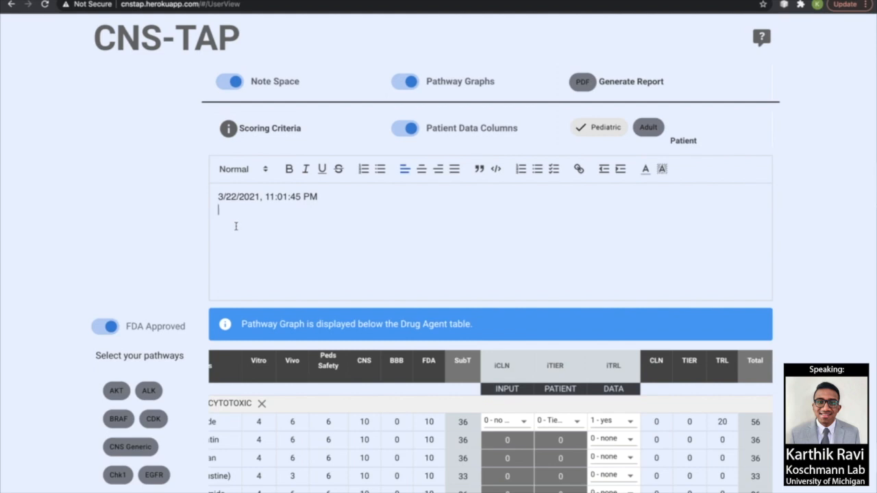
{"action": "scroll", "coordinate": [293, 439], "scroll_direction": "left", "scroll_amount": 3}
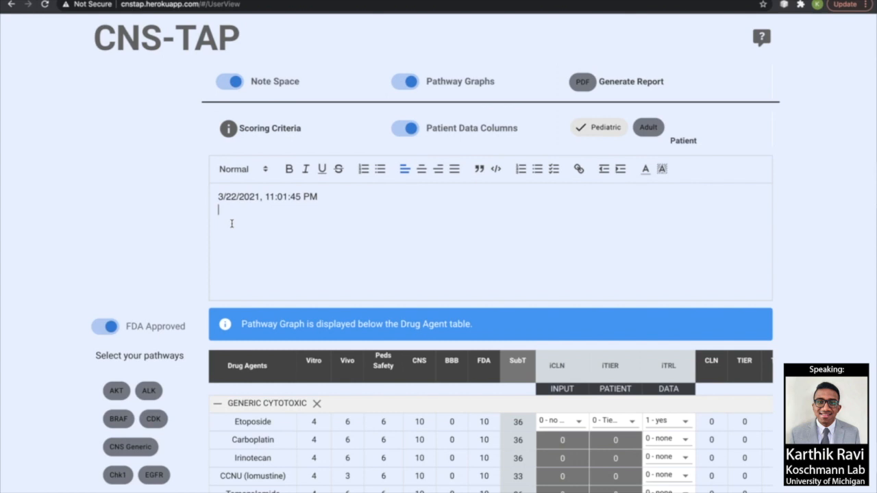
- Look over the drug agents table below the note space, including the Immune Checkpoint Inhibitors entry under PD-1
{"action": "scroll", "coordinate": [231, 223], "scroll_direction": "down", "scroll_amount": 3}
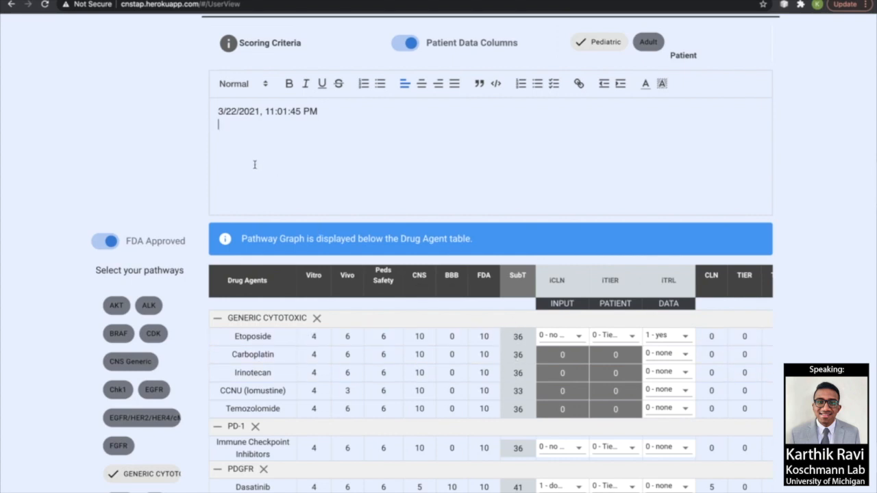
{"action": "scroll", "coordinate": [254, 165], "scroll_direction": "down", "scroll_amount": 3}
{"action": "left_click_drag", "start_coordinate": [233, 350], "coordinate": [261, 361]}
{"action": "left_click", "coordinate": [264, 359]}
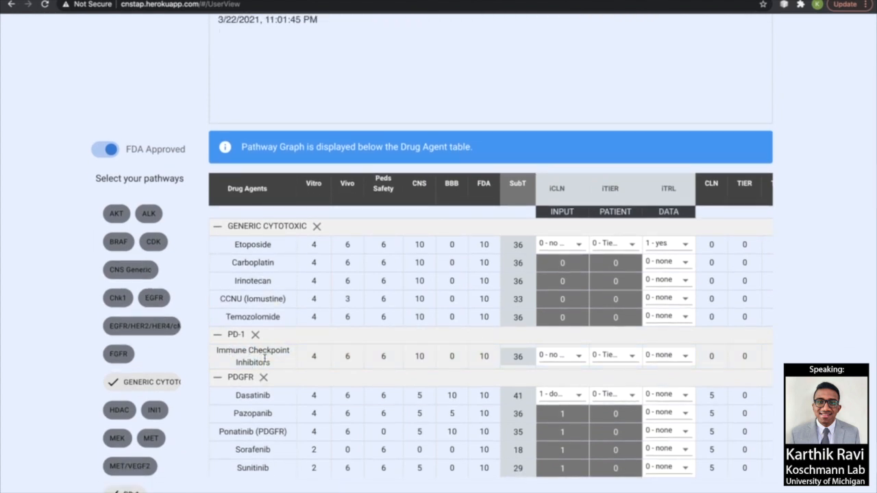
{"action": "scroll", "coordinate": [264, 359], "scroll_direction": "up", "scroll_amount": 1}
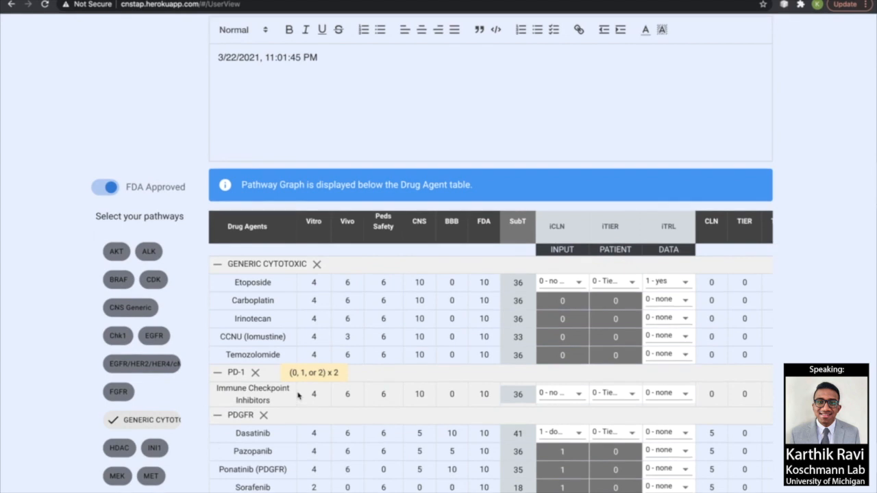
{"action": "scroll", "coordinate": [275, 403], "scroll_direction": "up", "scroll_amount": 1}
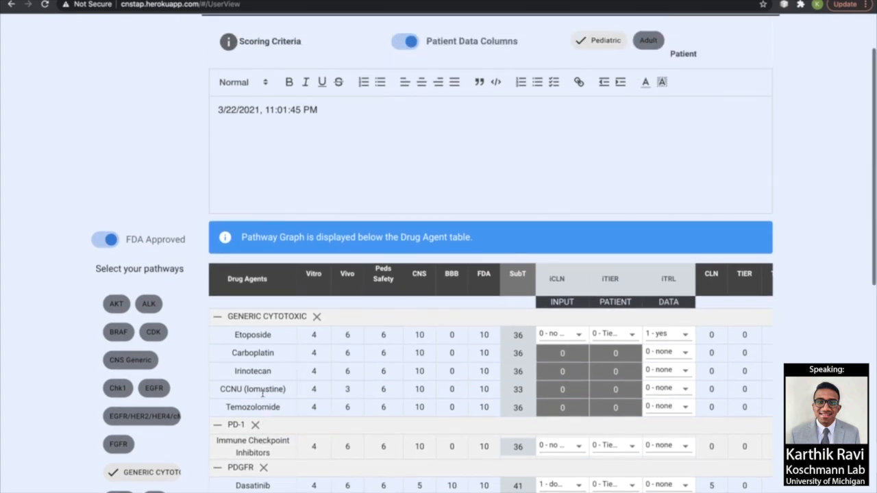
- Add the line "This is a demo." beneath the date and time in the note space
{"action": "left_click", "coordinate": [229, 145]}
{"action": "scroll", "coordinate": [228, 145], "scroll_direction": "down", "scroll_amount": 3}
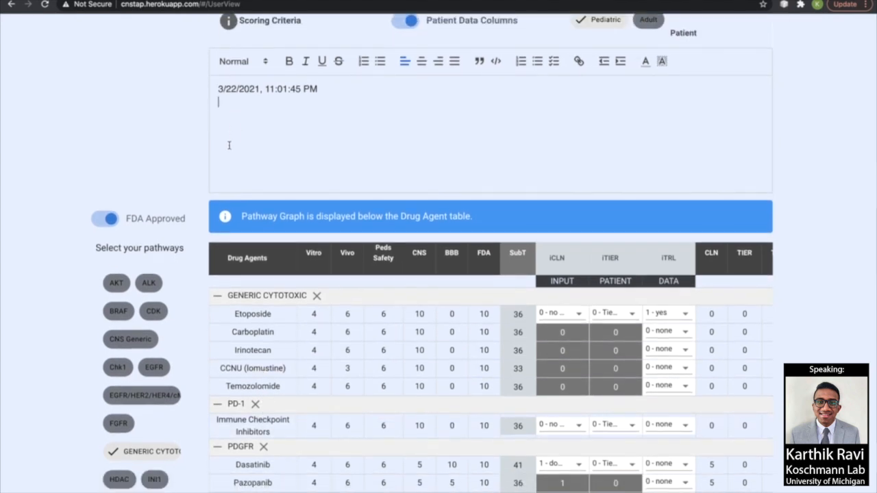
{"action": "scroll", "coordinate": [251, 253], "scroll_direction": "up", "scroll_amount": 3}
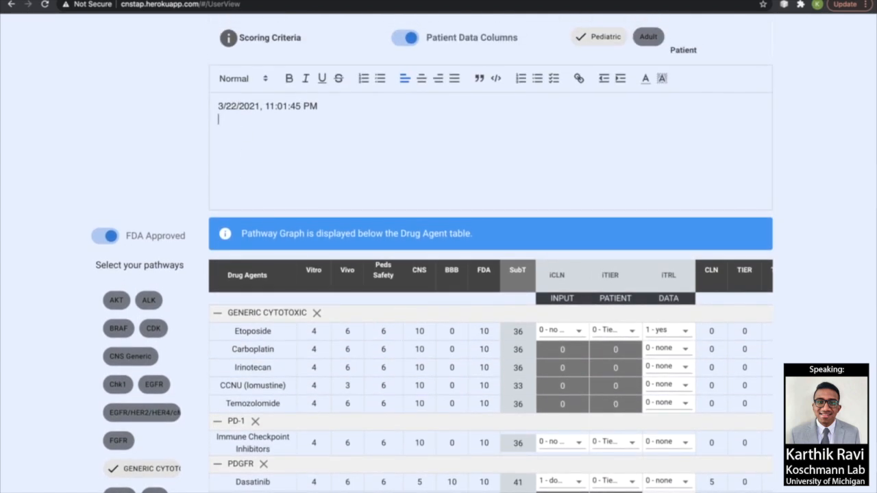
{"action": "type", "text": "This is a demo."}
{"action": "scroll", "coordinate": [550, 133], "scroll_direction": "up", "scroll_amount": 2}
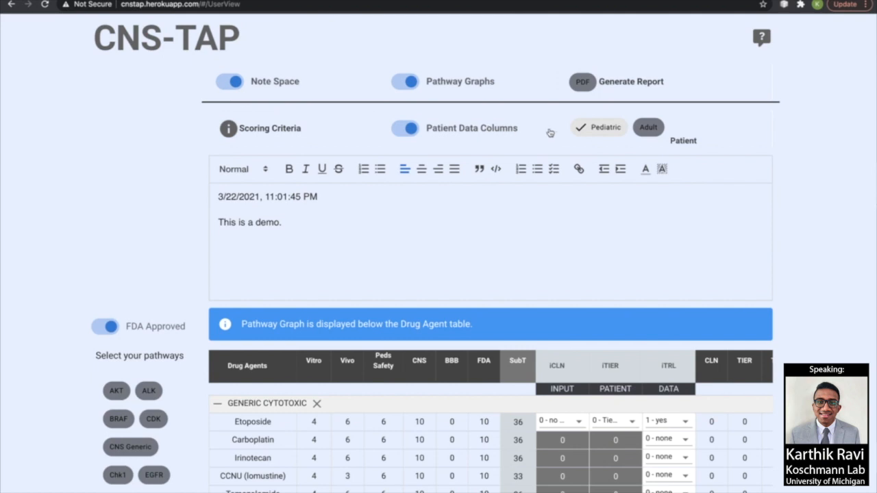
- Check the description of the Peds Safety column and the Pediatric and Adult patient options
{"action": "scroll", "coordinate": [647, 137], "scroll_direction": "down", "scroll_amount": 1}
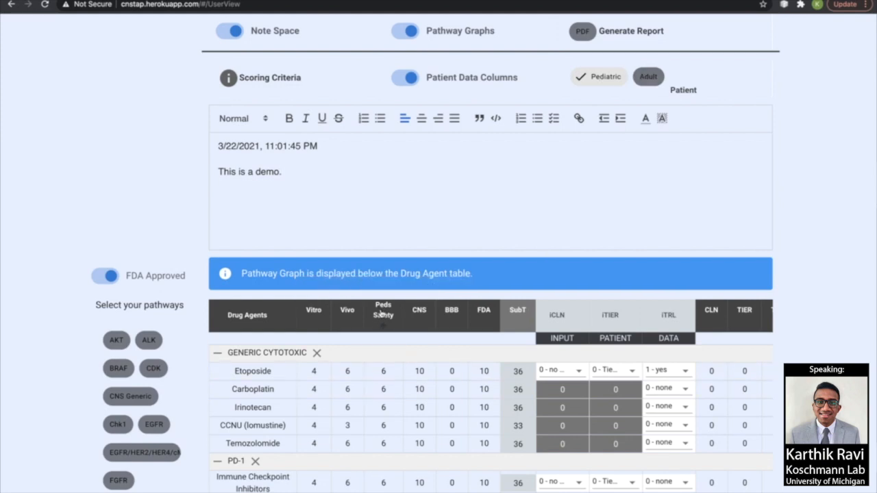
{"action": "scroll", "coordinate": [382, 315], "scroll_direction": "up", "scroll_amount": 1}
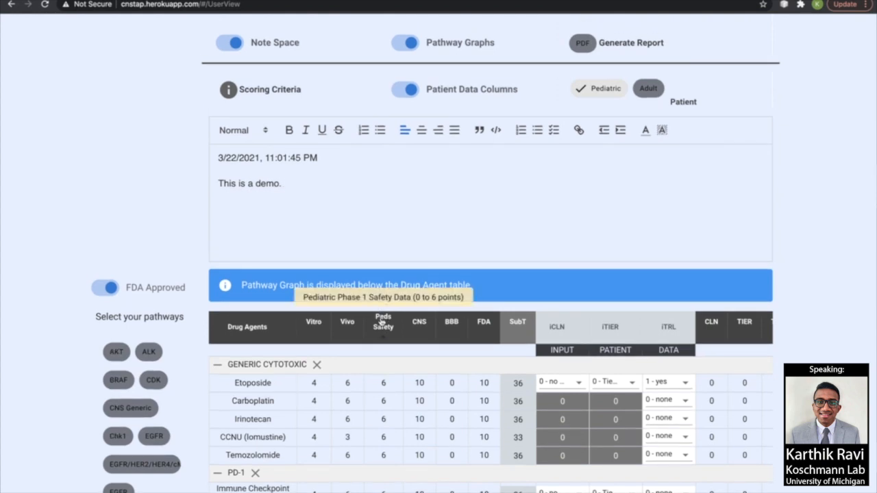
{"action": "scroll", "coordinate": [381, 321], "scroll_direction": "up", "scroll_amount": 2}
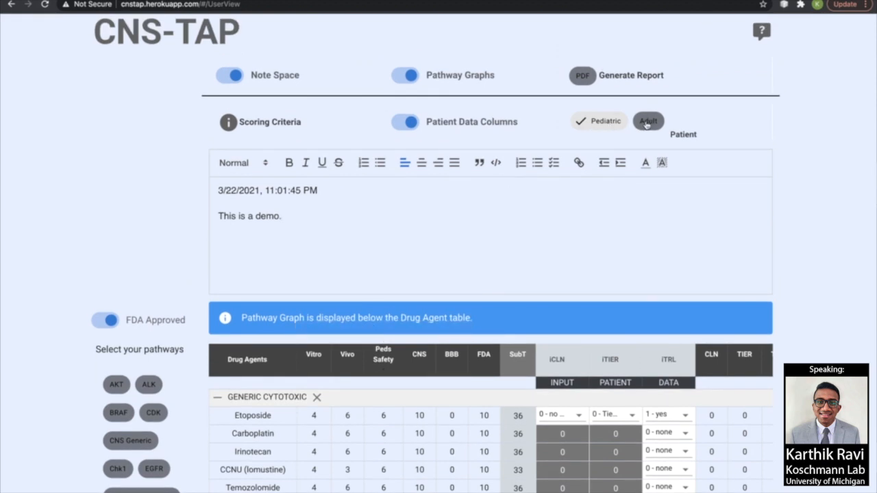
{"action": "scroll", "coordinate": [542, 121], "scroll_direction": "up", "scroll_amount": 1}
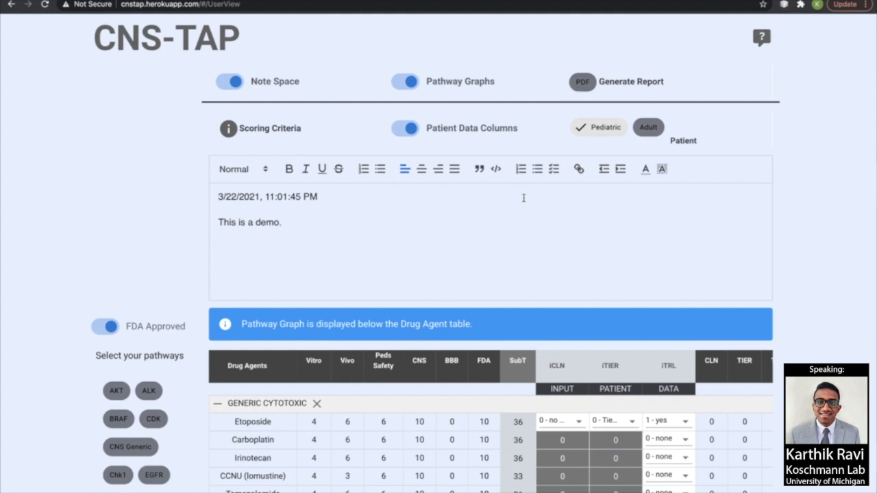
- Bring up the offer of an introduction to the CNS-TAP website and decline it
{"action": "left_click", "coordinate": [763, 38]}
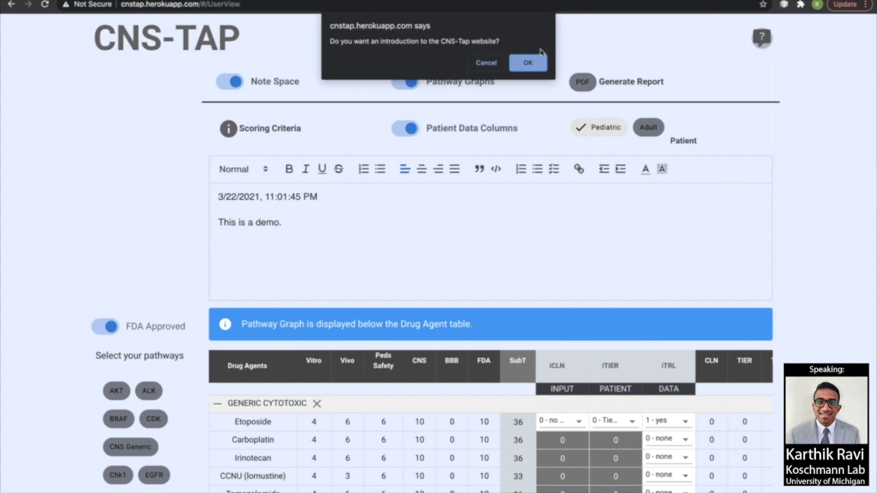
{"action": "left_click_drag", "start_coordinate": [370, 40], "coordinate": [488, 36]}
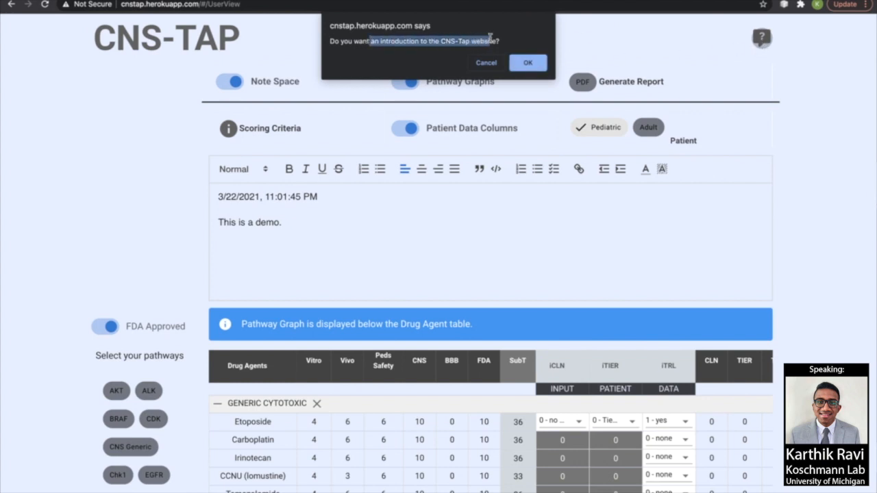
{"action": "left_click", "coordinate": [495, 38]}
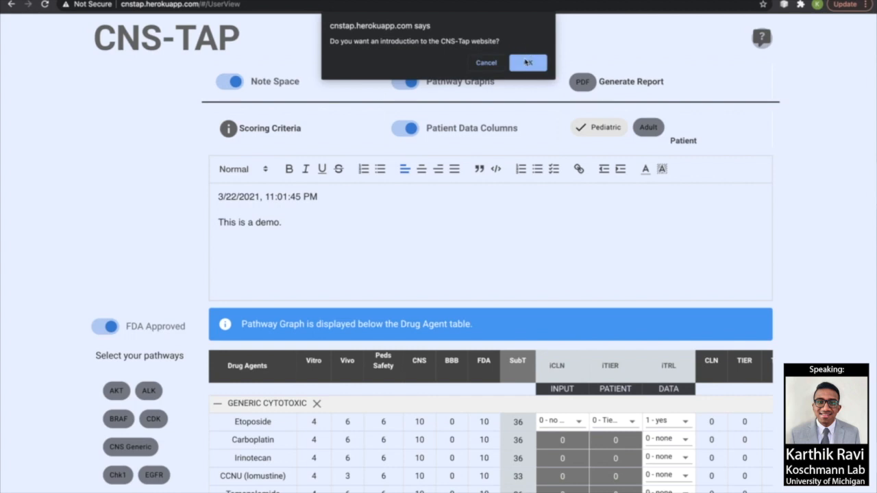
{"action": "left_click", "coordinate": [487, 63]}
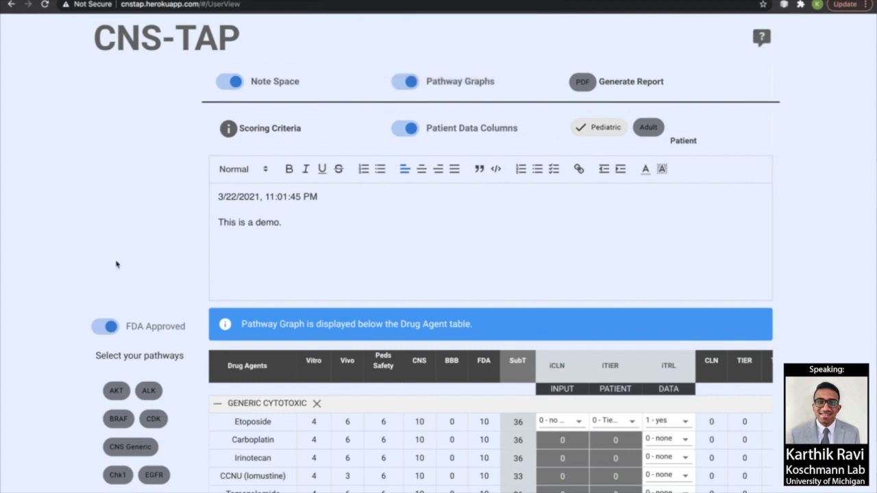
- Review the column descriptions in the drug agents table and the point descriptions and weights in the scoring criteria
{"action": "scroll", "coordinate": [483, 287], "scroll_direction": "down", "scroll_amount": 3}
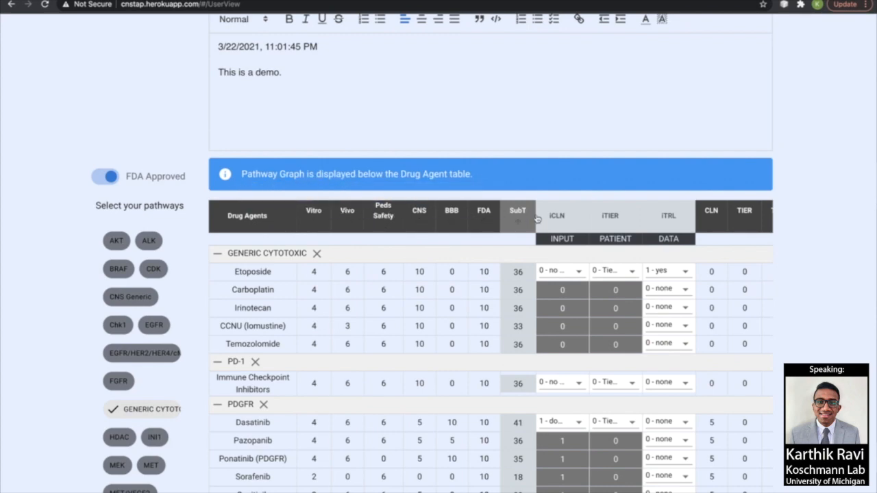
{"action": "scroll", "coordinate": [652, 221], "scroll_direction": "up", "scroll_amount": 3}
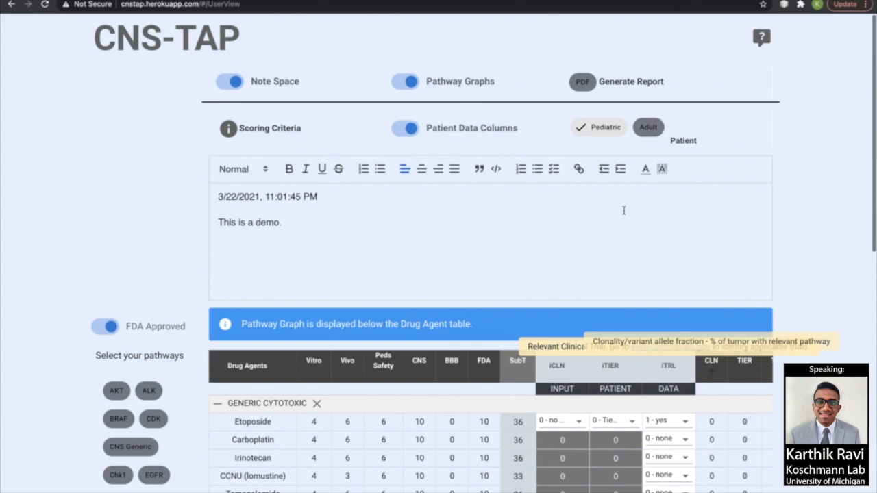
{"action": "left_click", "coordinate": [229, 128]}
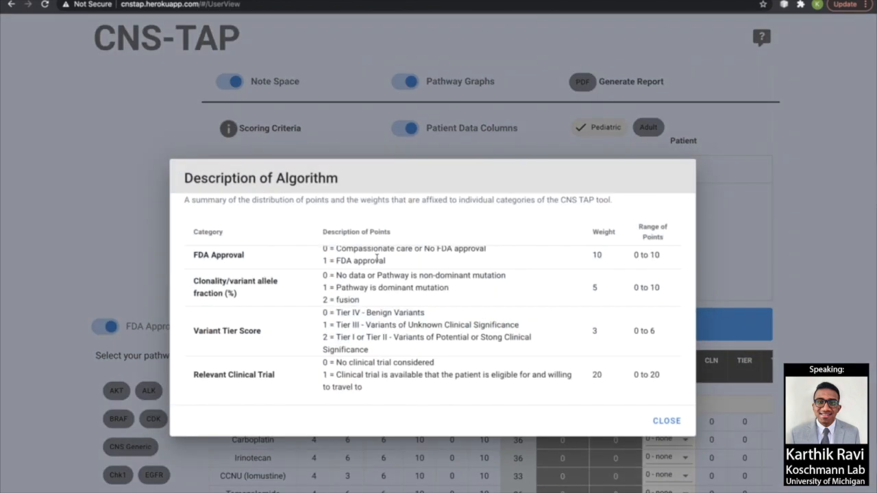
{"action": "scroll", "coordinate": [379, 313], "scroll_direction": "up", "scroll_amount": 5}
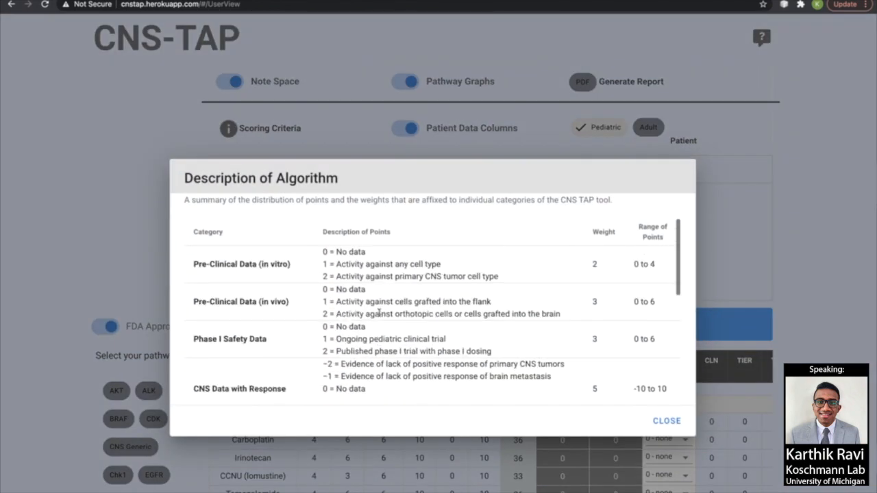
{"action": "left_click", "coordinate": [664, 420]}
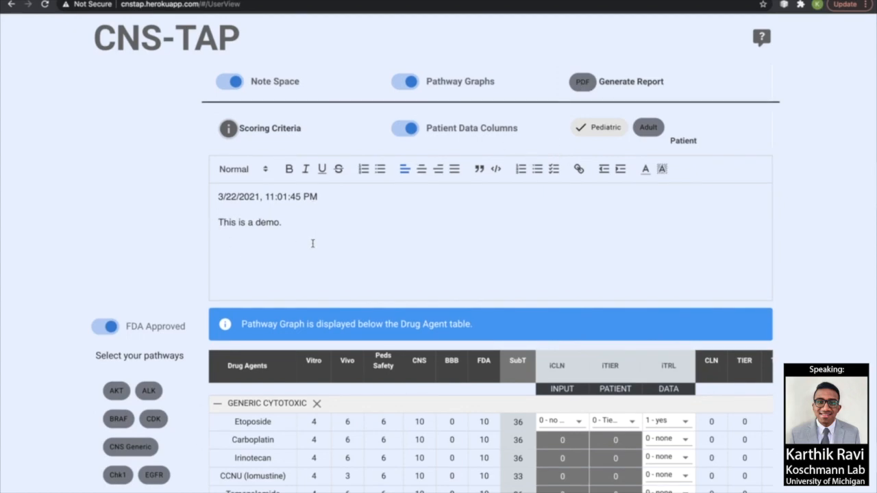
- Generate the PDF report of the scored drug agents
{"action": "scroll", "coordinate": [313, 246], "scroll_direction": "down", "scroll_amount": 15}
{"action": "scroll", "coordinate": [308, 251], "scroll_direction": "up", "scroll_amount": 15}
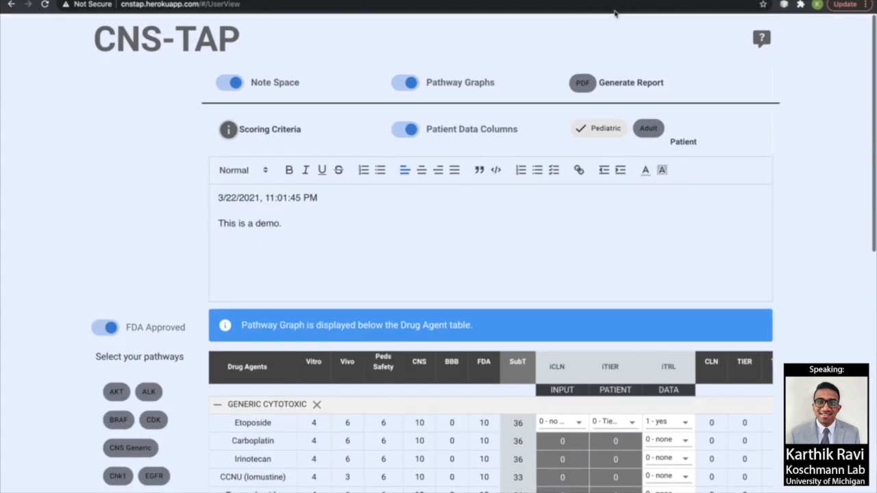
{"action": "left_click", "coordinate": [583, 83]}
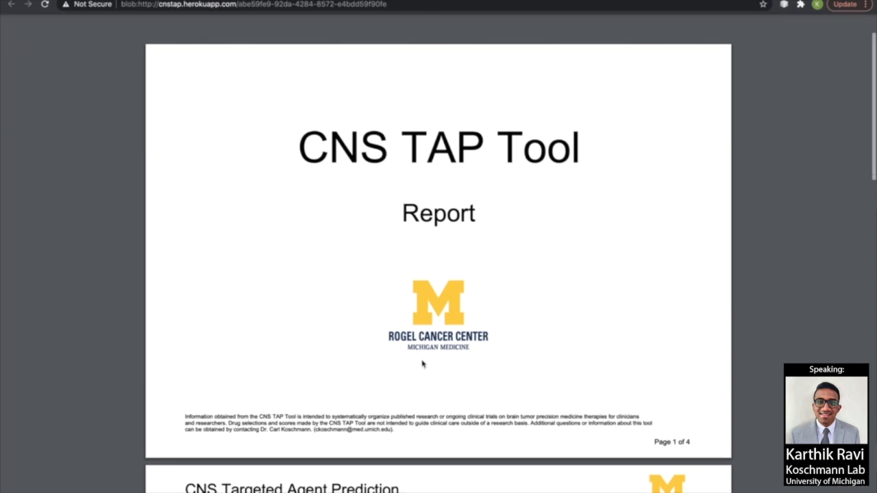
- Examine the report's CNS Targeted Agent Prediction table with category scores and total points for each drug
{"action": "scroll", "coordinate": [421, 363], "scroll_direction": "down", "scroll_amount": 5}
{"action": "scroll", "coordinate": [422, 363], "scroll_direction": "down", "scroll_amount": 7}
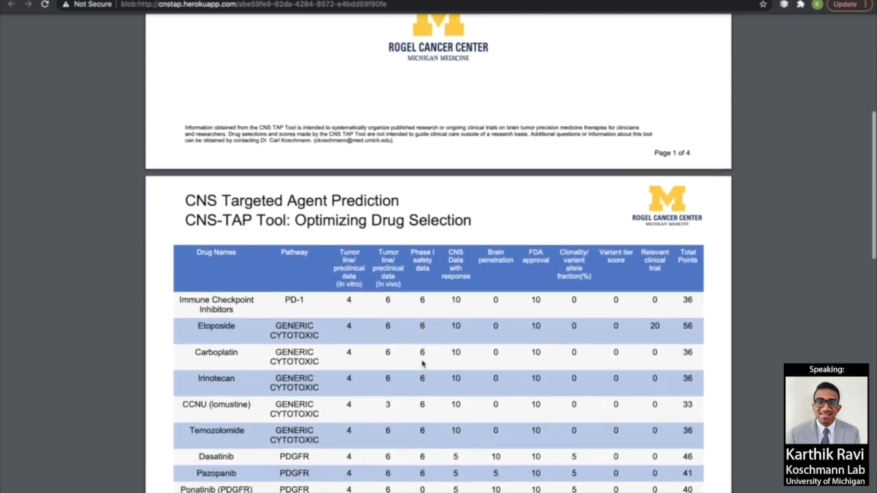
{"action": "scroll", "coordinate": [422, 363], "scroll_direction": "down", "scroll_amount": 1}
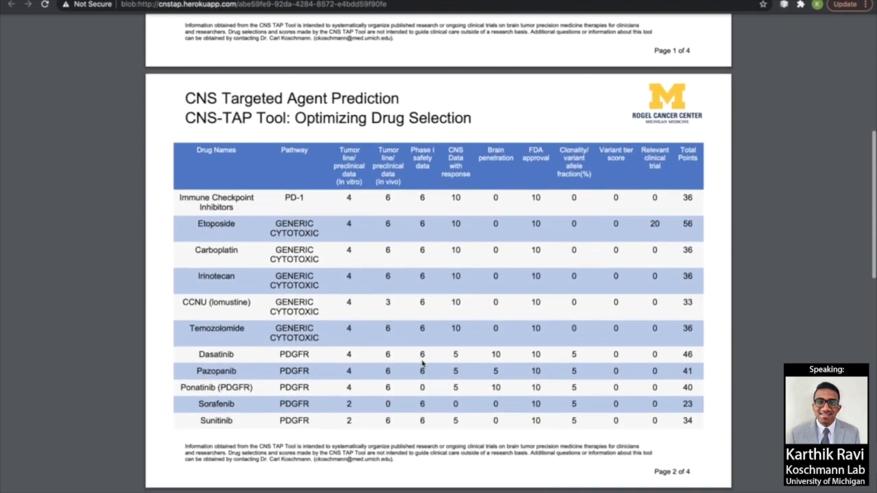